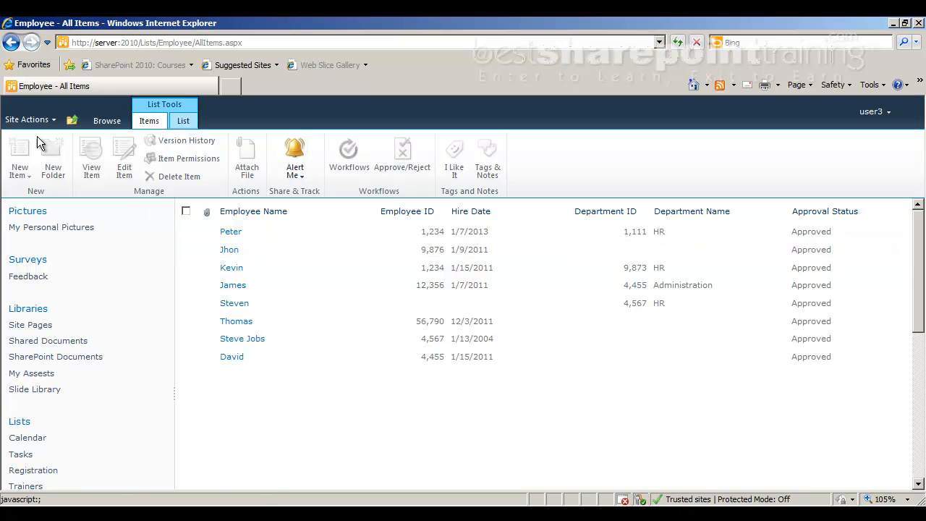
Check Site Actions, then bring up the user-name menu with Sign in as Different User
{"action": "left_click", "coordinate": [31, 121]}
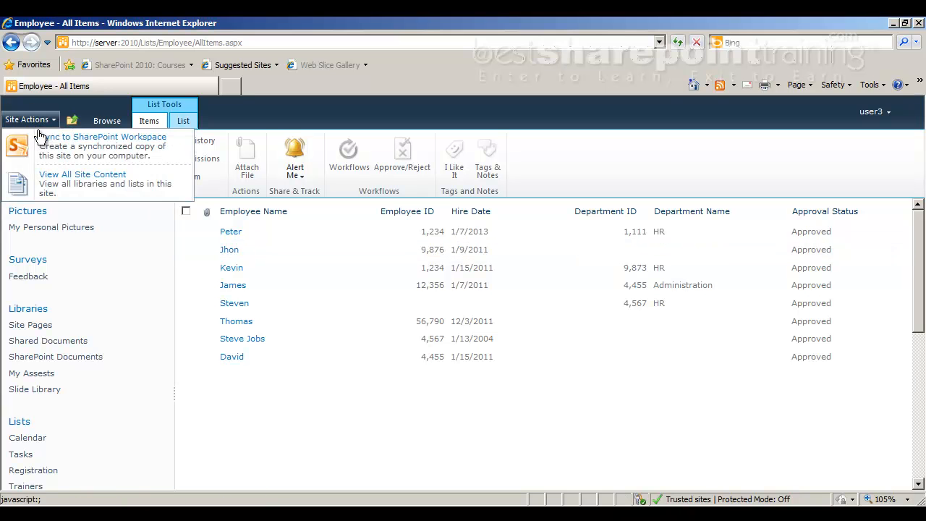
{"action": "left_click", "coordinate": [888, 112]}
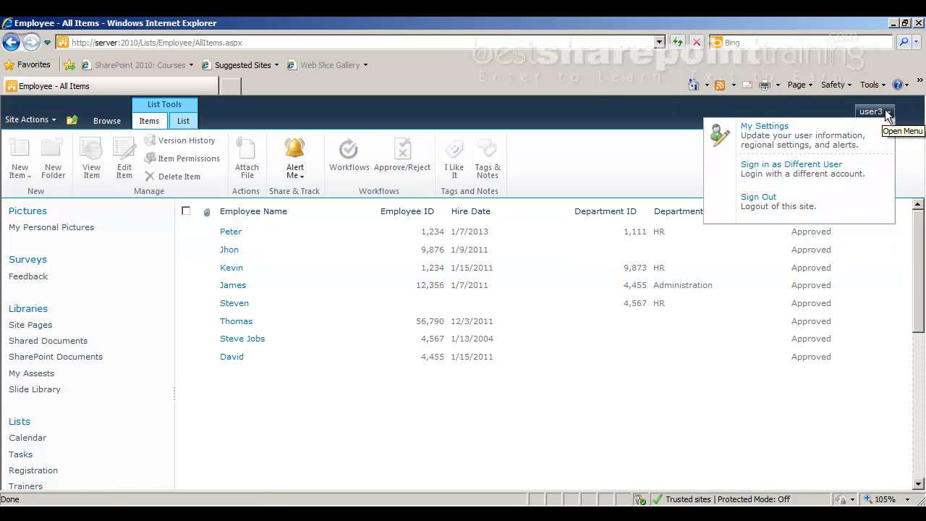
Sign in as user1 through Use another account, entering that account's password
{"action": "left_click", "coordinate": [809, 172]}
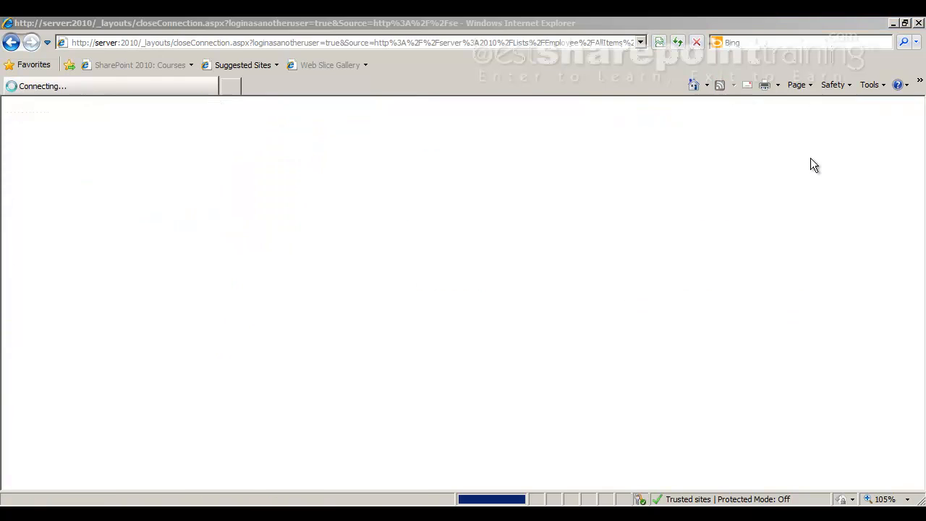
{"action": "type", "text": "*****"}
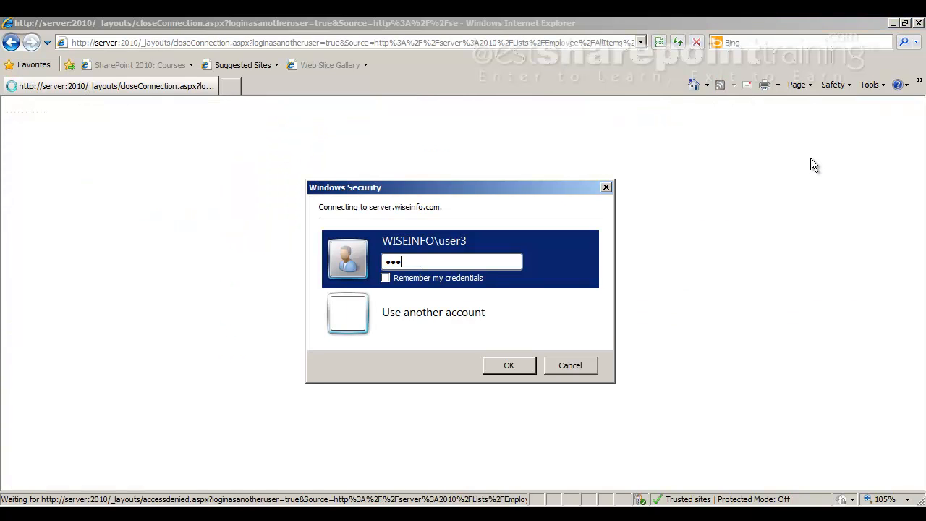
{"action": "key", "text": "Down"}
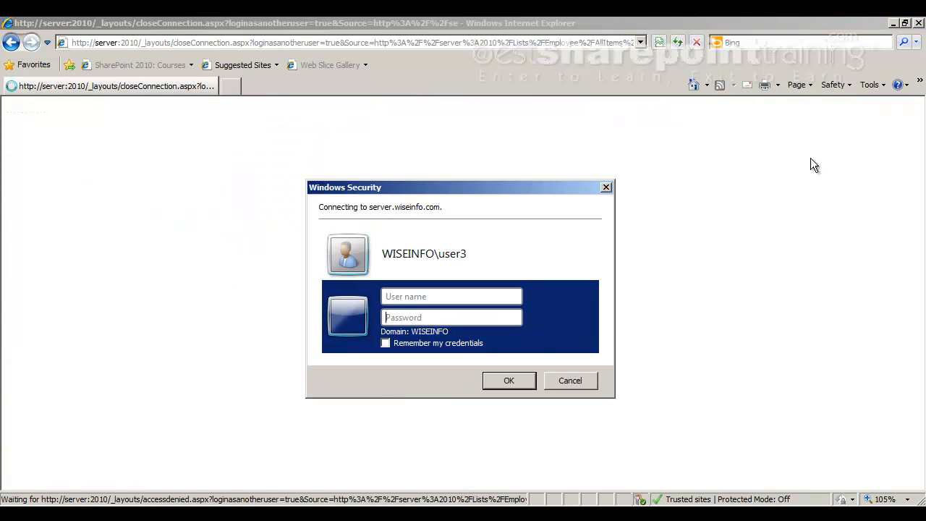
{"action": "type", "text": "user1"}
{"action": "key", "text": "Tab"}
{"action": "type", "text": "*****"}
{"action": "key", "text": "Return"}
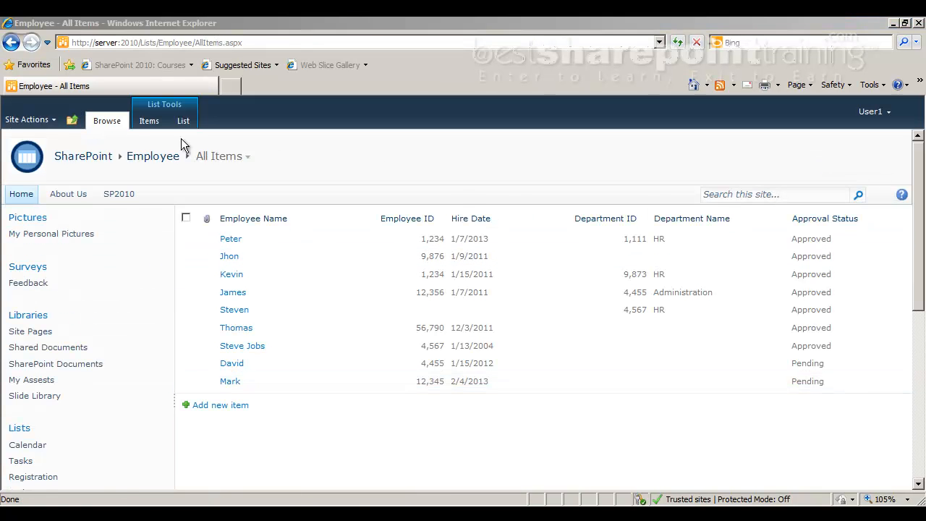
Go to Site Actions > Site Permissions and open Permission Levels
{"action": "left_click", "coordinate": [12, 122]}
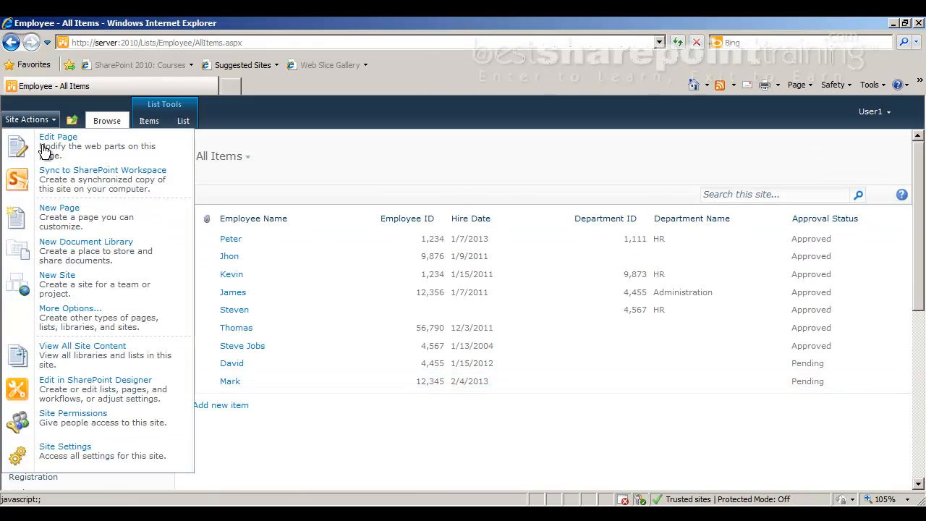
{"action": "left_click", "coordinate": [58, 421]}
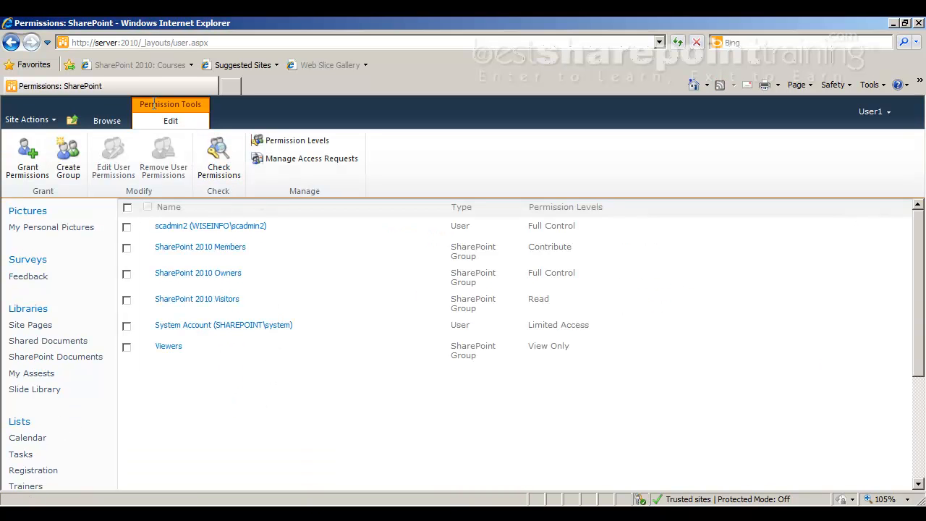
{"action": "left_click", "coordinate": [290, 147]}
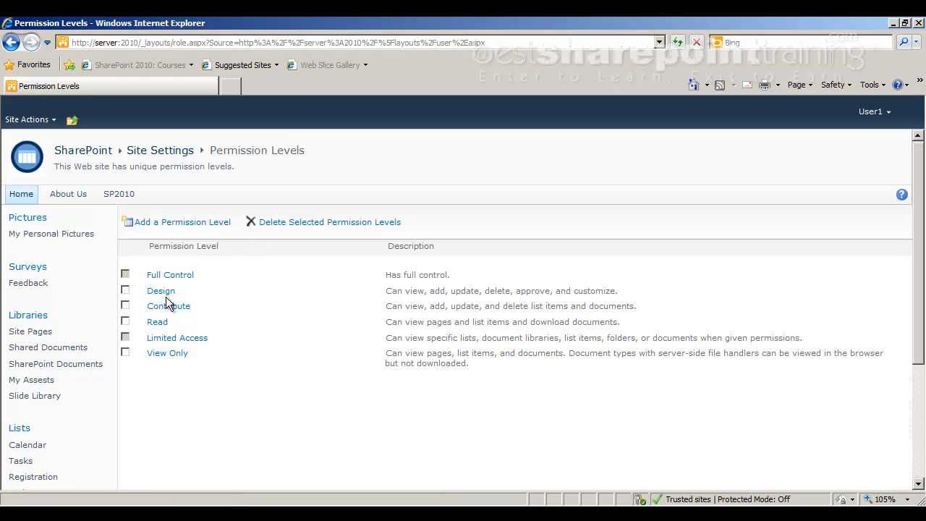
{"action": "left_click", "coordinate": [126, 290]}
{"action": "double_click", "coordinate": [535, 291]}
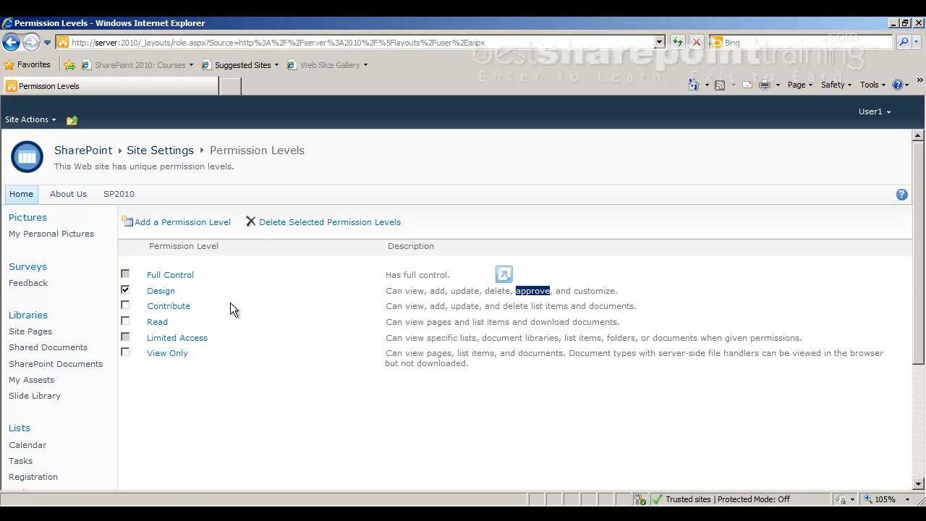
{"action": "left_click", "coordinate": [393, 266]}
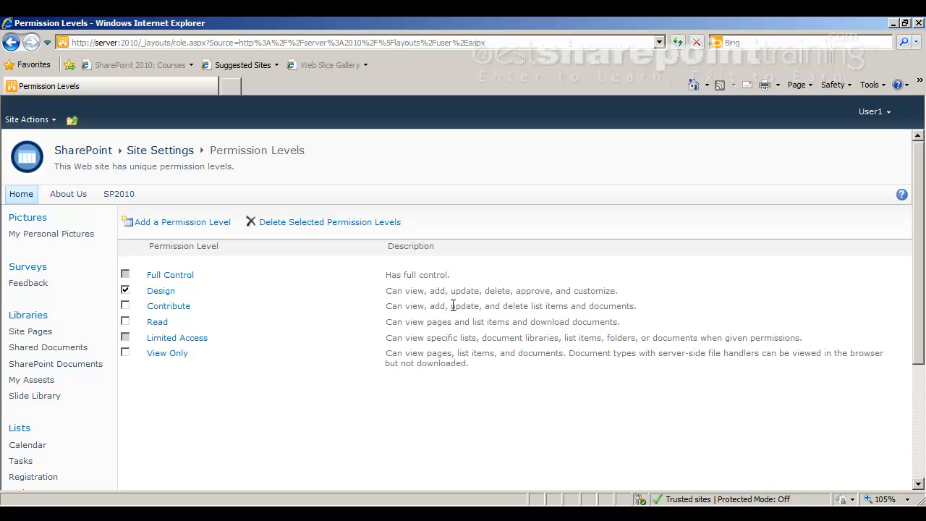
{"action": "left_click_drag", "start_coordinate": [538, 305], "coordinate": [614, 289]}
{"action": "left_click", "coordinate": [566, 309]}
{"action": "left_click", "coordinate": [650, 305]}
{"action": "left_click_drag", "start_coordinate": [386, 324], "coordinate": [486, 321]}
{"action": "left_click_drag", "start_coordinate": [483, 321], "coordinate": [583, 329]}
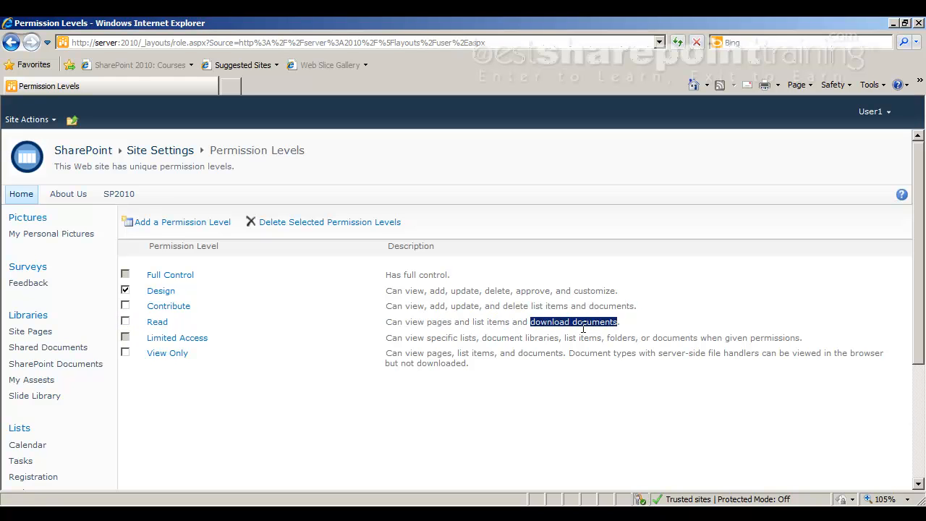
{"action": "left_click", "coordinate": [627, 318]}
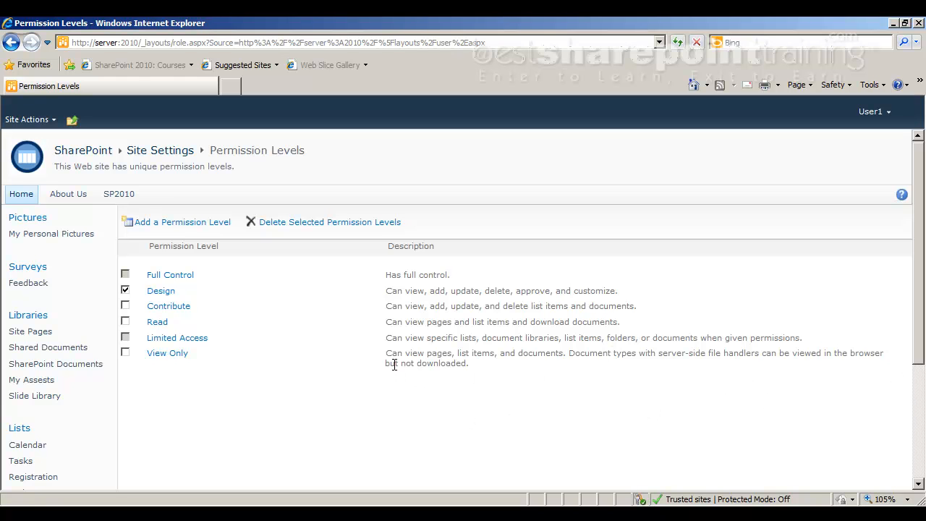
{"action": "left_click_drag", "start_coordinate": [389, 362], "coordinate": [443, 366]}
{"action": "left_click", "coordinate": [470, 365]}
{"action": "left_click", "coordinate": [125, 289]}
Add a permission level named 'Add Item and Documents' and review its available permissions
{"action": "left_click", "coordinate": [168, 218]}
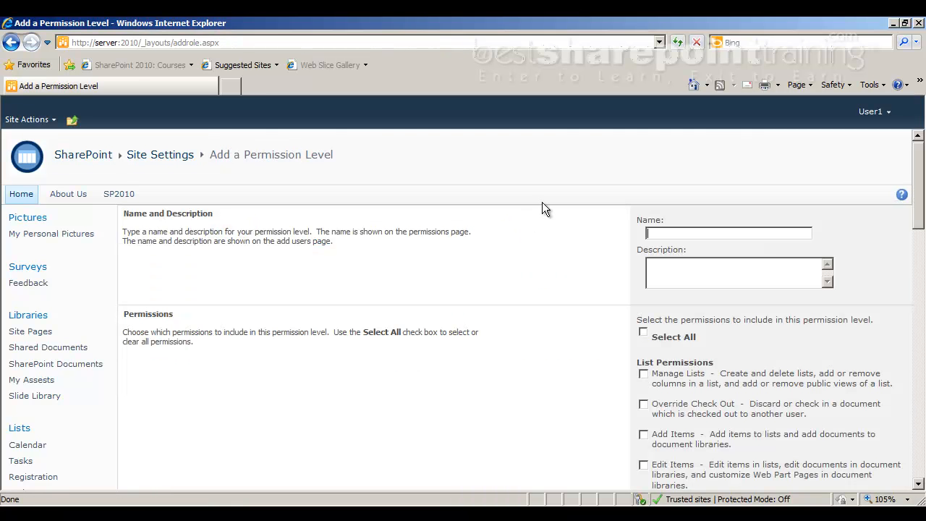
{"action": "type", "text": "Add Item and Documents"}
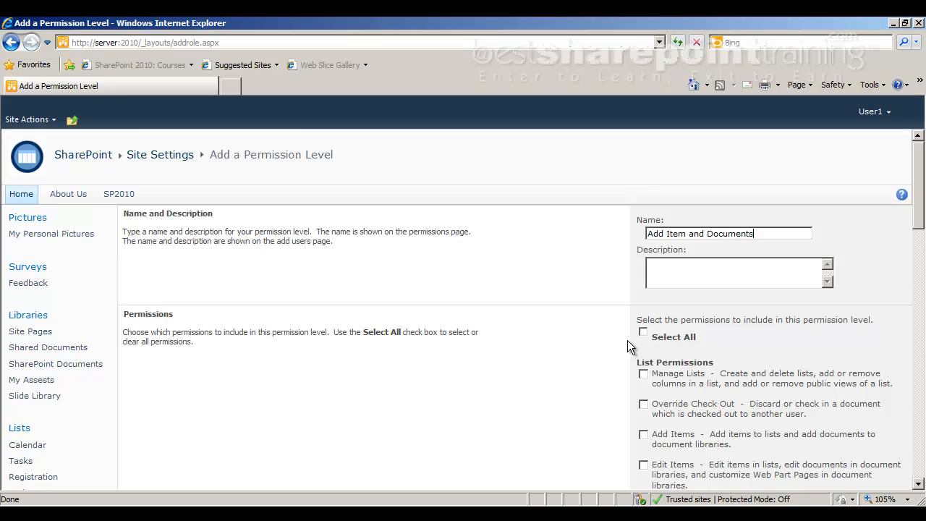
{"action": "scroll", "coordinate": [628, 347], "scroll_direction": "down", "scroll_amount": 1}
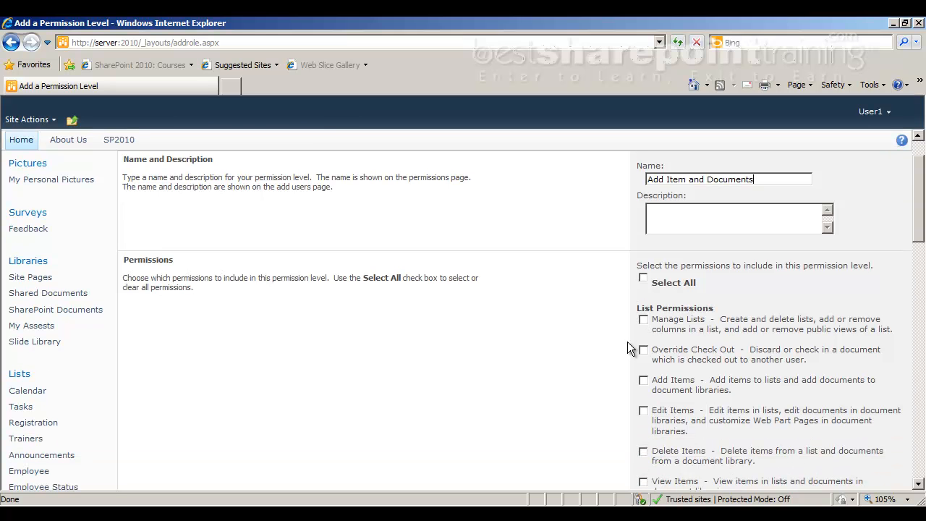
{"action": "scroll", "coordinate": [635, 314], "scroll_direction": "down", "scroll_amount": 6}
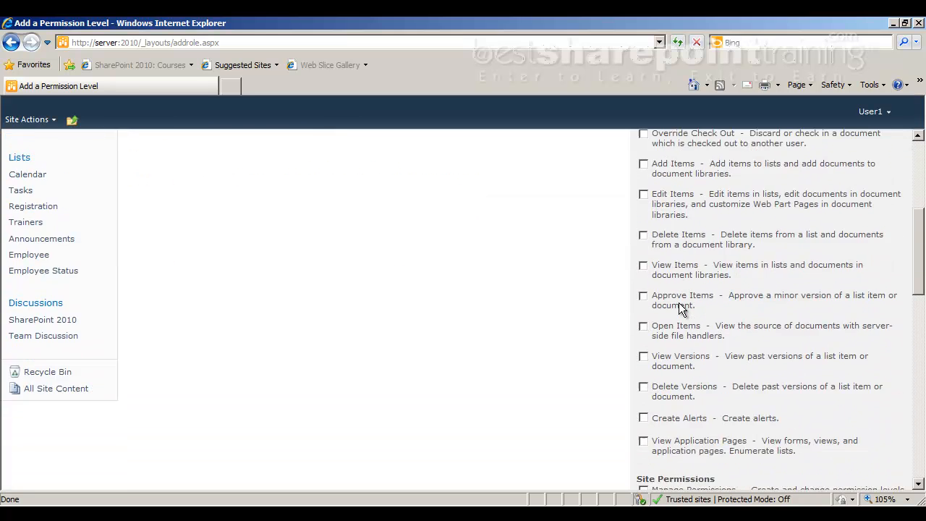
{"action": "scroll", "coordinate": [730, 270], "scroll_direction": "down", "scroll_amount": 8}
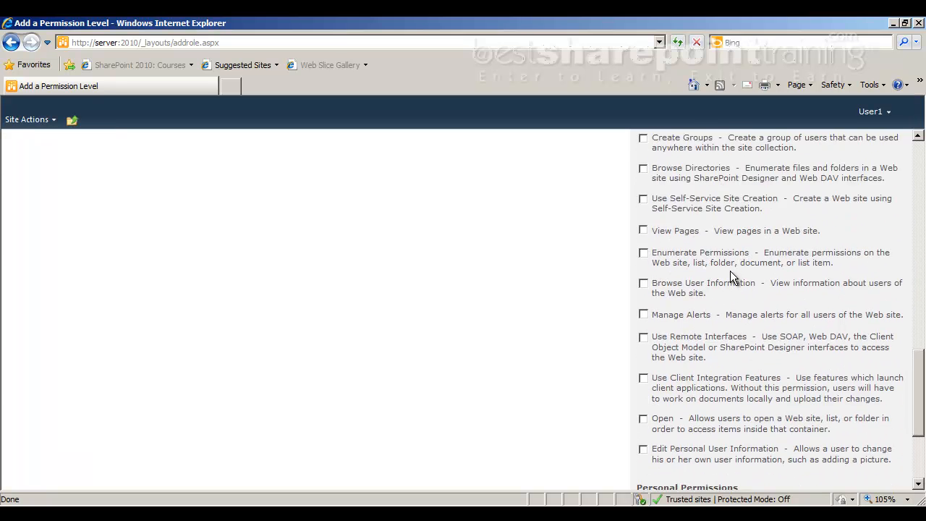
{"action": "scroll", "coordinate": [661, 491], "scroll_direction": "down", "scroll_amount": 2}
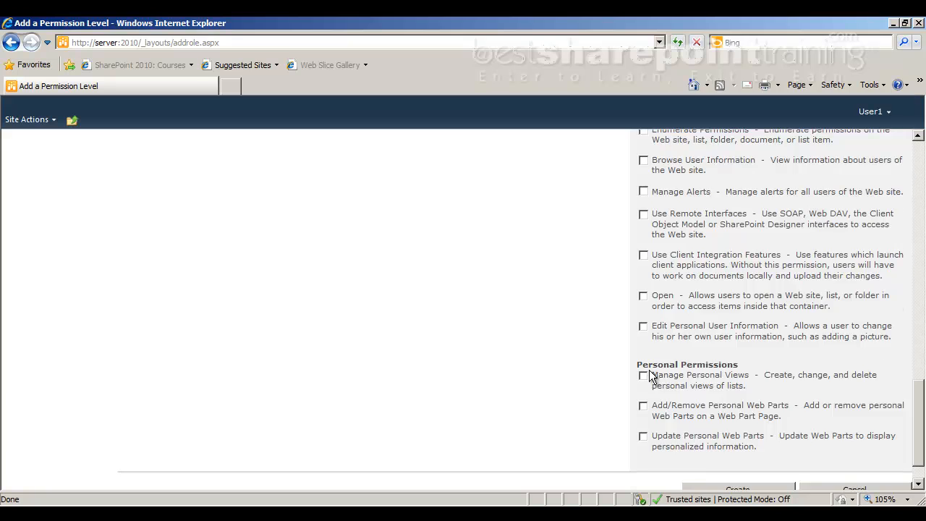
{"action": "scroll", "coordinate": [650, 371], "scroll_direction": "up", "scroll_amount": 4}
{"action": "scroll", "coordinate": [649, 370], "scroll_direction": "up", "scroll_amount": 12}
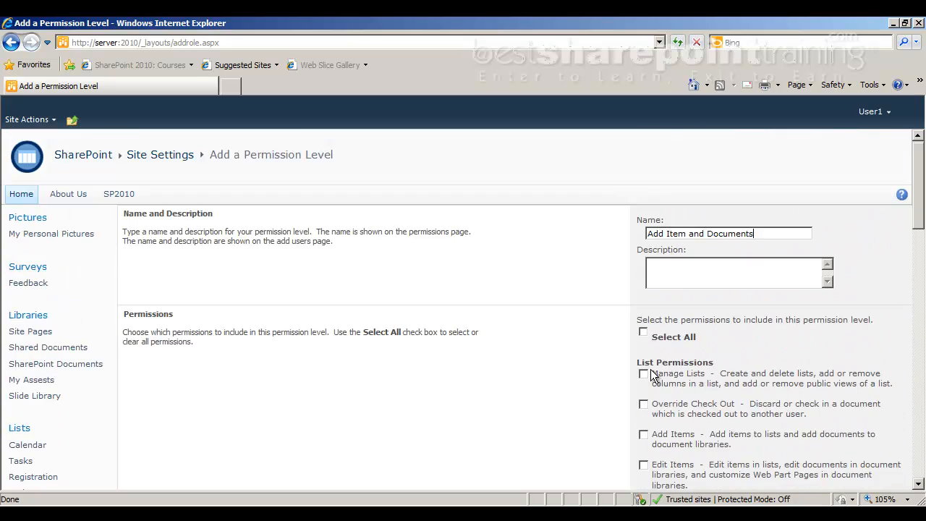
{"action": "scroll", "coordinate": [651, 371], "scroll_direction": "down", "scroll_amount": 5}
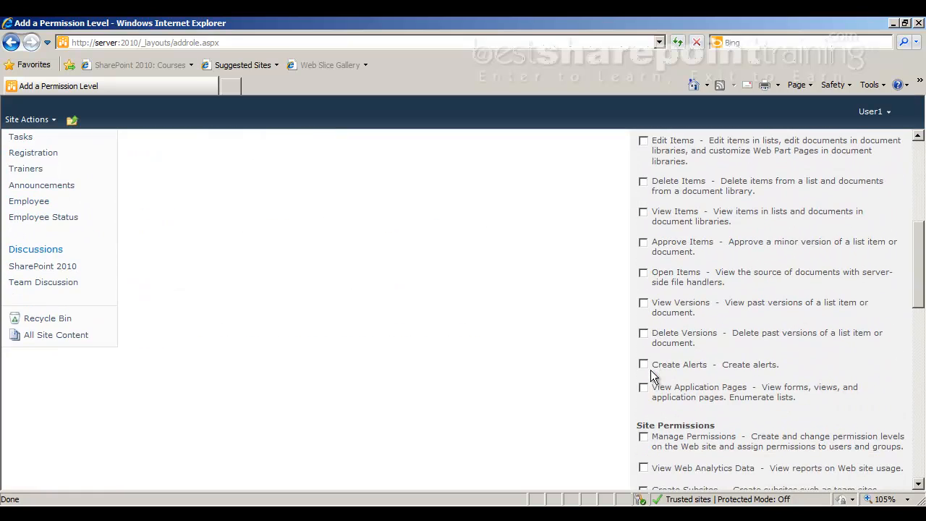
{"action": "scroll", "coordinate": [650, 370], "scroll_direction": "up", "scroll_amount": 3}
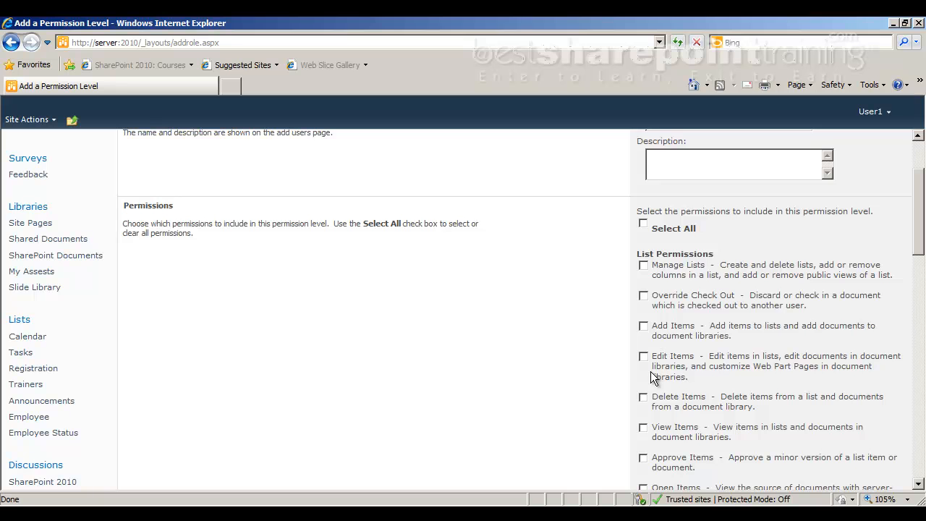
{"action": "scroll", "coordinate": [650, 371], "scroll_direction": "up", "scroll_amount": 3}
Describe the level as 'Users can Add items and Documents in List and Libraries' and tick Add Items
{"action": "left_click", "coordinate": [658, 262]}
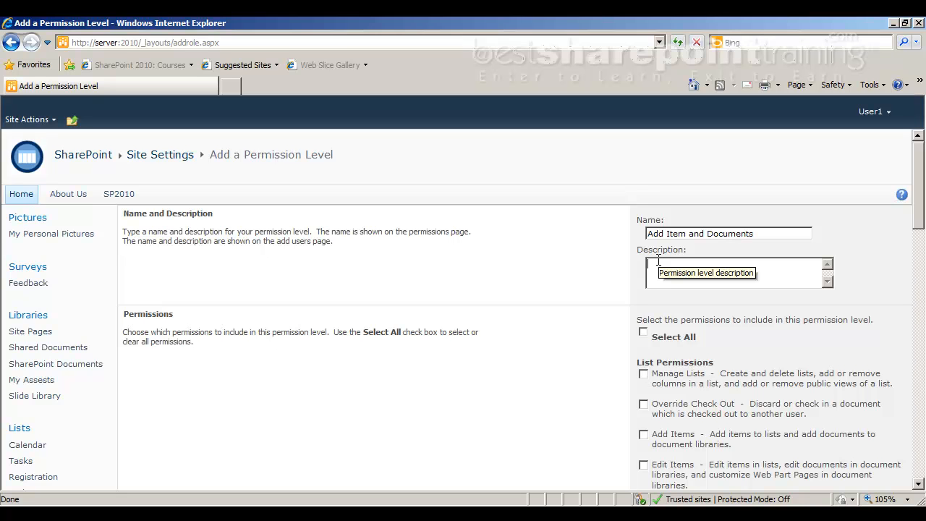
{"action": "type", "text": "Users"}
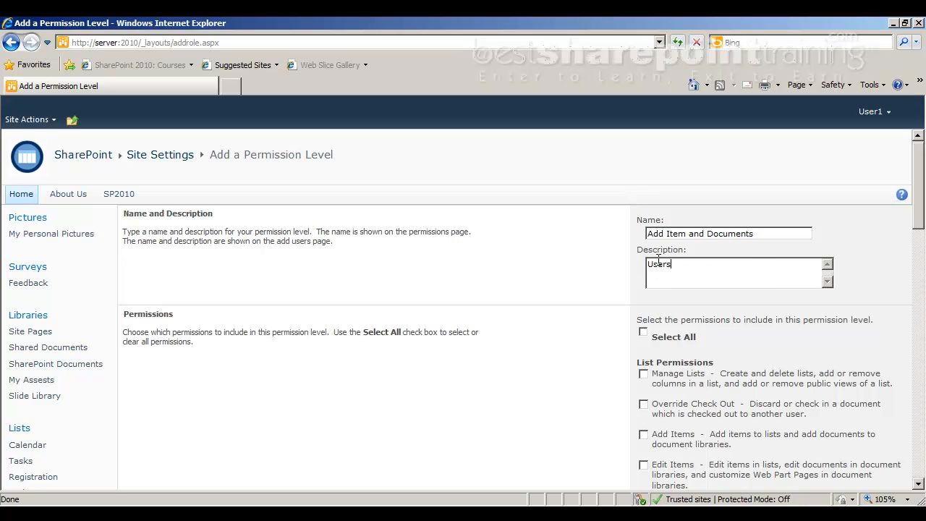
{"action": "type", "text": " can Add items and Documents in "}
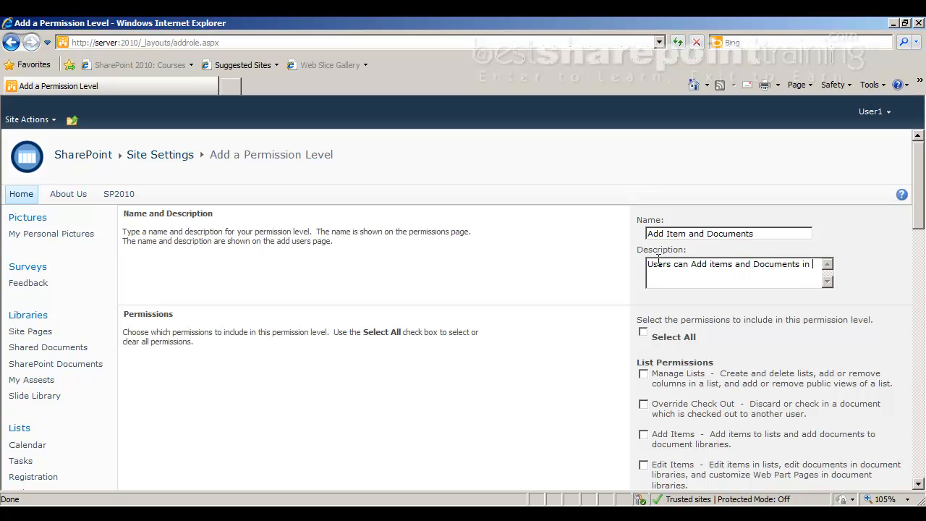
{"action": "type", "text": "List and Libraru"}
{"action": "key", "text": "BackSpace"}
{"action": "type", "text": "ies"}
{"action": "scroll", "coordinate": [671, 325], "scroll_direction": "down", "scroll_amount": 3}
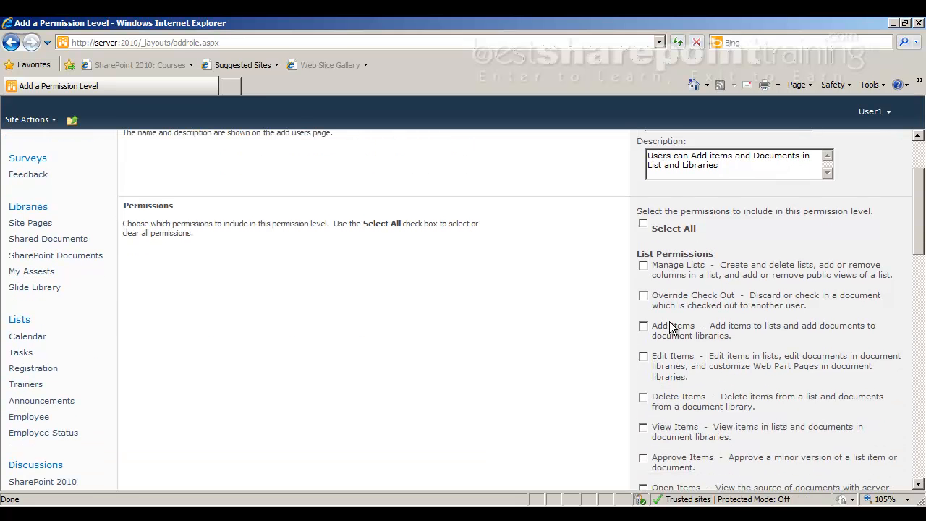
{"action": "left_click", "coordinate": [643, 327]}
Toggle the View Items list permission on the new level
{"action": "scroll", "coordinate": [726, 180], "scroll_direction": "up", "scroll_amount": 3}
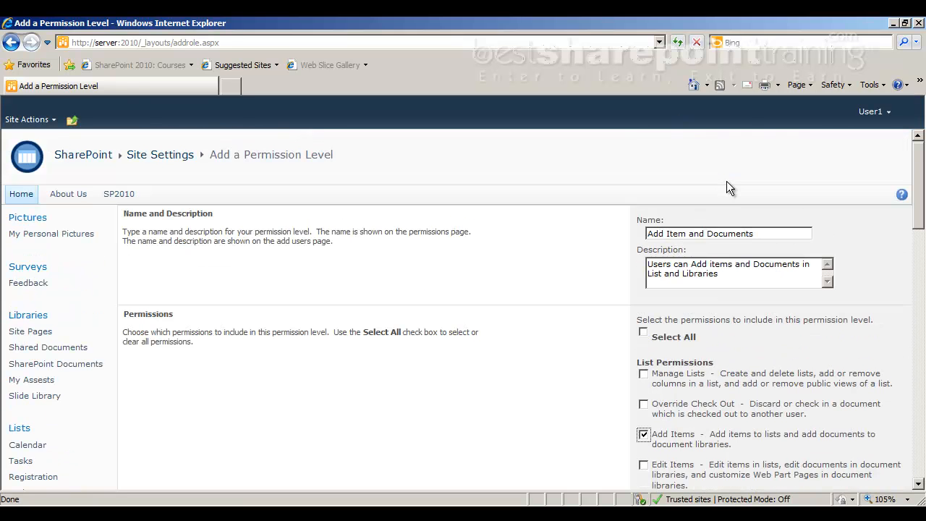
{"action": "scroll", "coordinate": [722, 257], "scroll_direction": "down", "scroll_amount": 3}
{"action": "scroll", "coordinate": [722, 257], "scroll_direction": "down", "scroll_amount": 2}
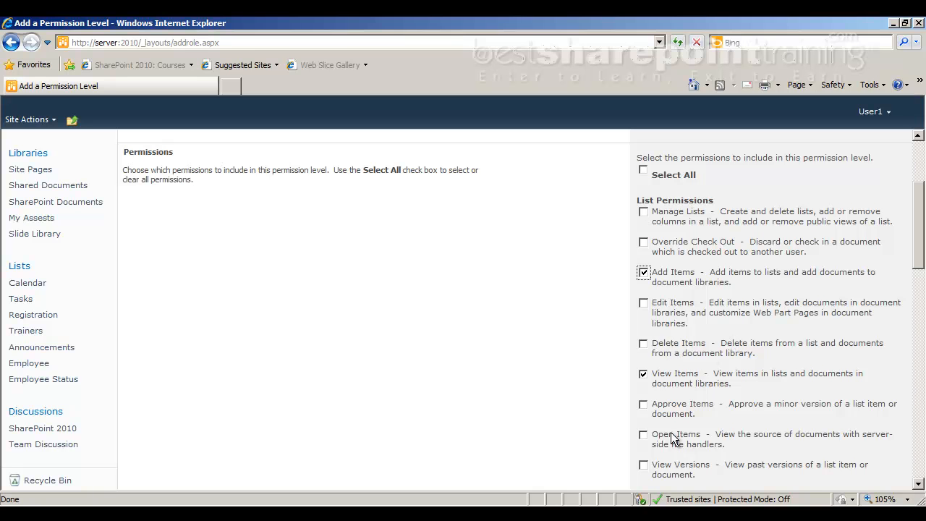
{"action": "scroll", "coordinate": [700, 447], "scroll_direction": "down", "scroll_amount": 1}
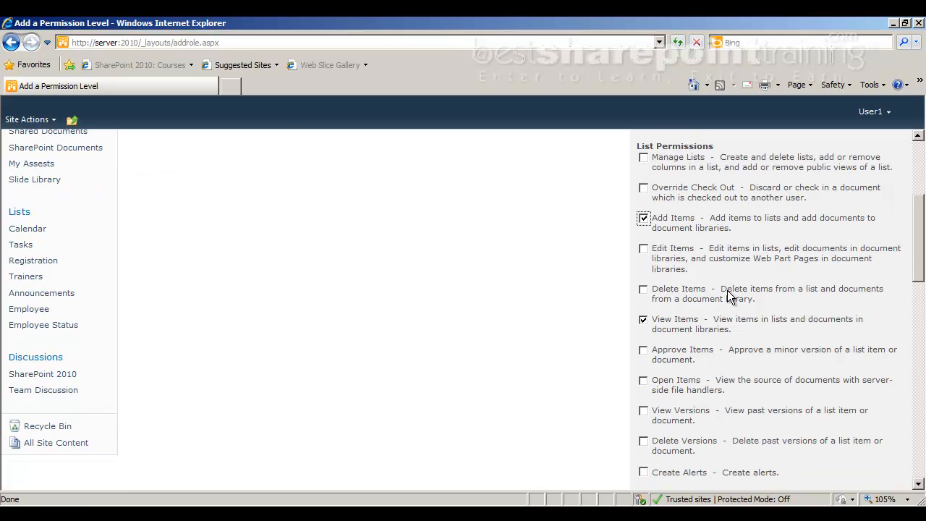
{"action": "scroll", "coordinate": [627, 479], "scroll_direction": "down", "scroll_amount": 1}
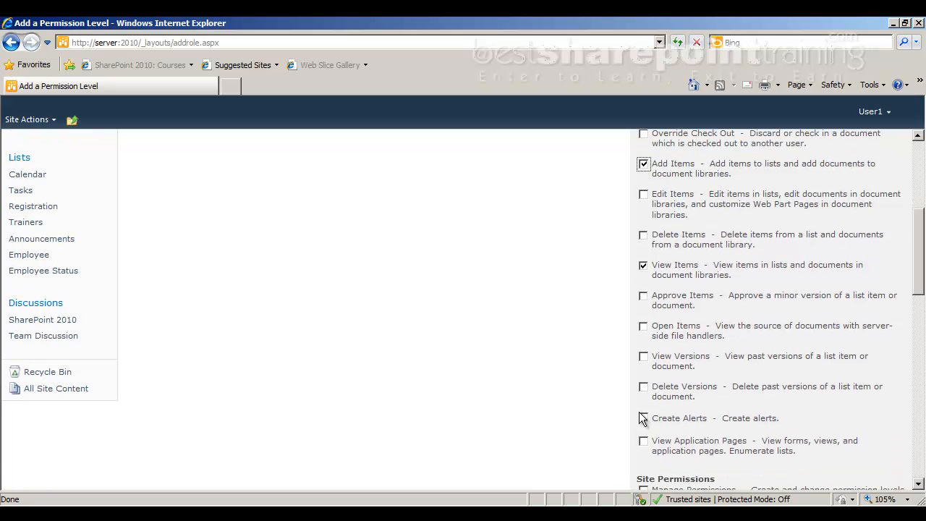
{"action": "scroll", "coordinate": [644, 421], "scroll_direction": "up", "scroll_amount": 1}
{"action": "left_click", "coordinate": [643, 319]}
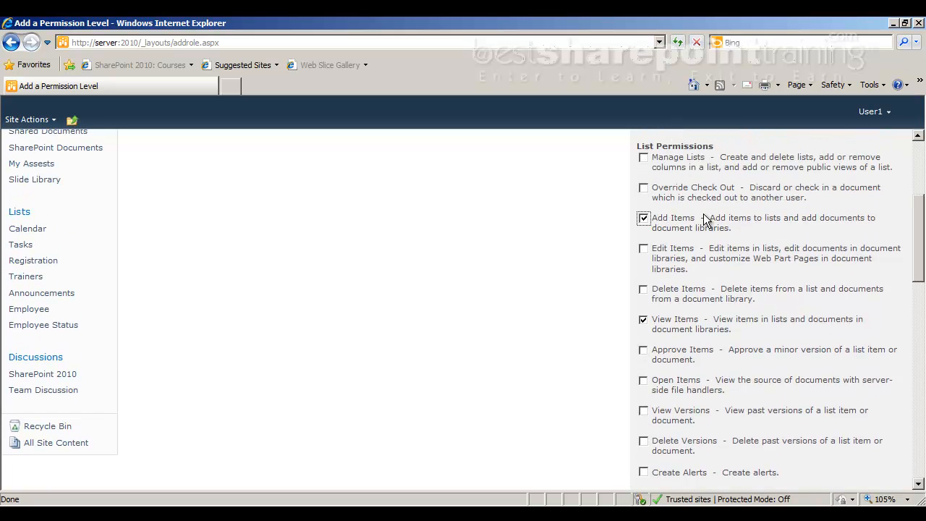
Untick the Open site permission so Open and View Pages are both cleared
{"action": "scroll", "coordinate": [558, 376], "scroll_direction": "down", "scroll_amount": 5}
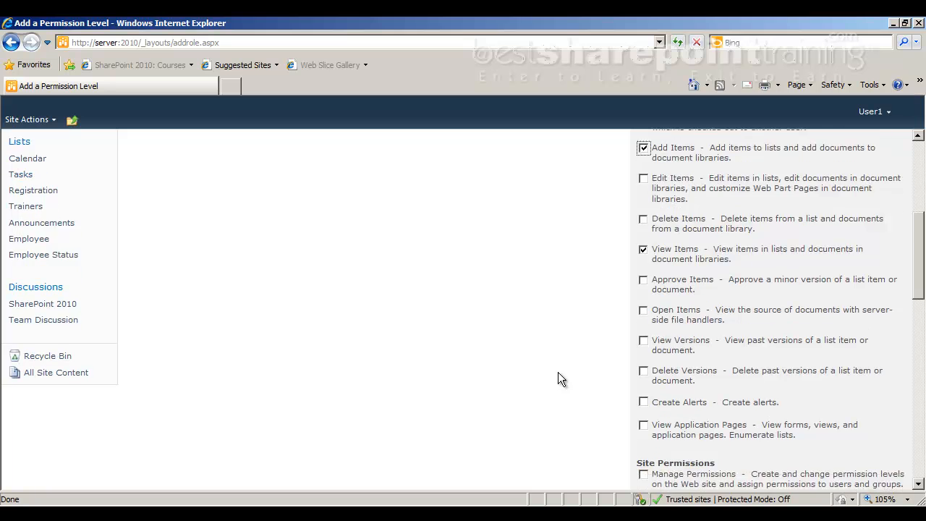
{"action": "scroll", "coordinate": [558, 376], "scroll_direction": "down", "scroll_amount": 3}
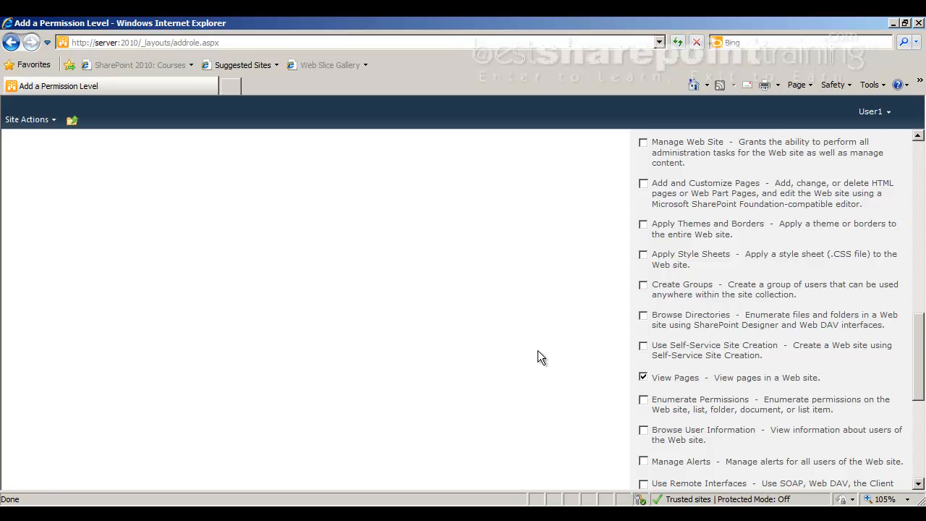
{"action": "scroll", "coordinate": [538, 350], "scroll_direction": "down", "scroll_amount": 3}
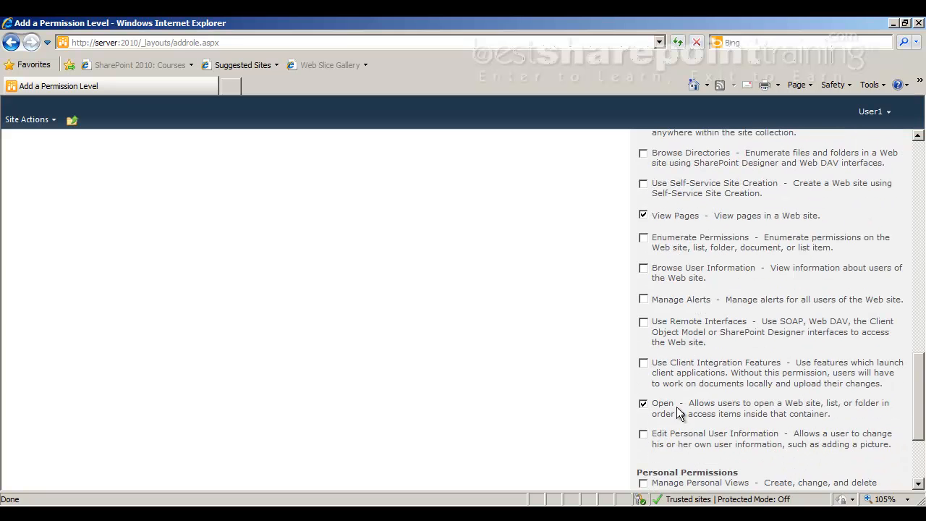
{"action": "double_click", "coordinate": [663, 404]}
{"action": "left_click_drag", "start_coordinate": [703, 410], "coordinate": [825, 409]}
{"action": "left_click", "coordinate": [827, 410]}
{"action": "left_click", "coordinate": [887, 417]}
{"action": "scroll", "coordinate": [749, 432], "scroll_direction": "down", "scroll_amount": 4}
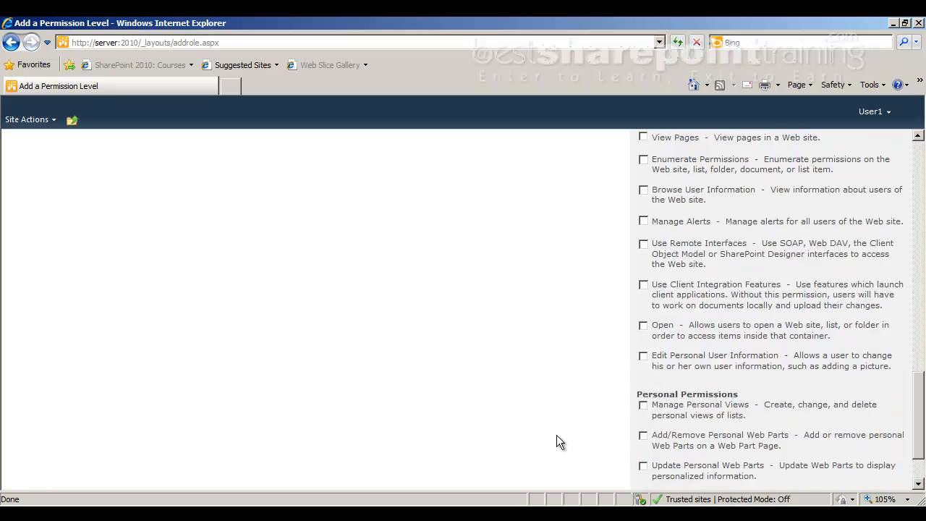
Re-tick Add Items, restoring View Items, View Pages and Open, and create the level
{"action": "left_click", "coordinate": [753, 447]}
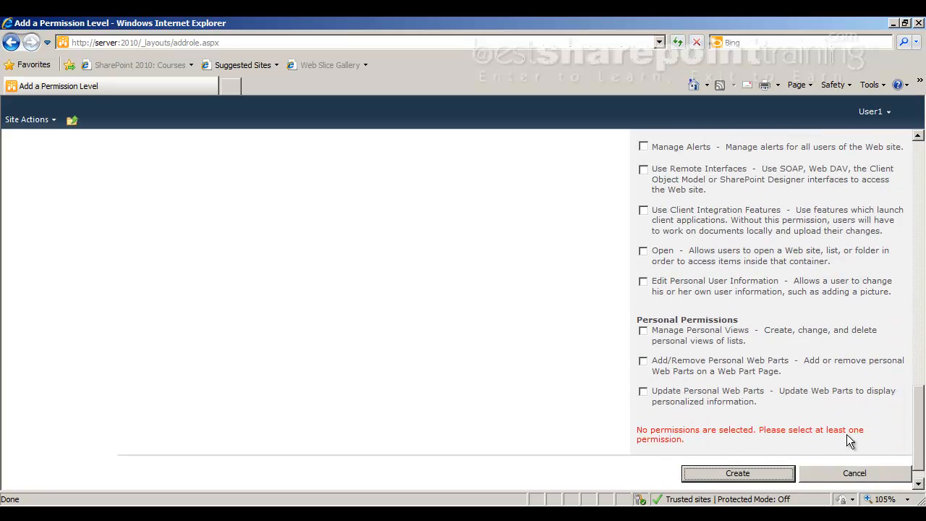
{"action": "scroll", "coordinate": [600, 374], "scroll_direction": "up", "scroll_amount": 8}
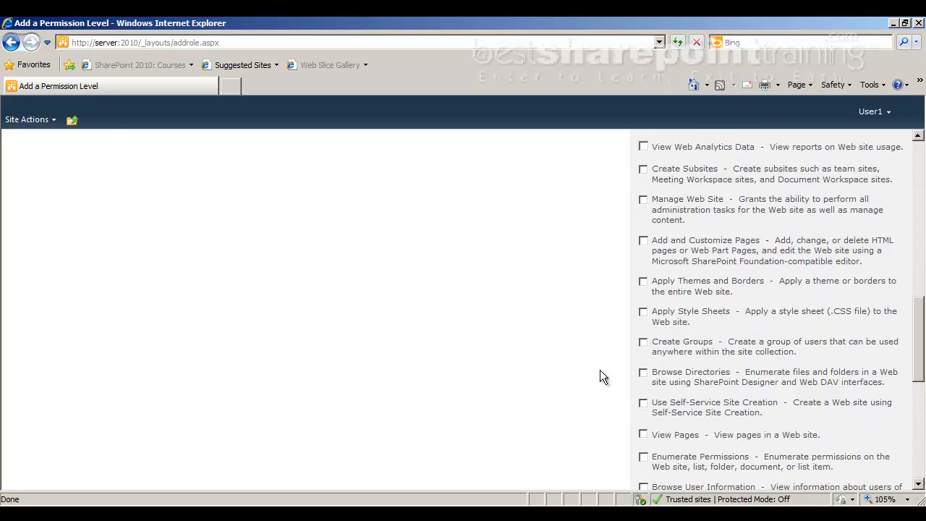
{"action": "scroll", "coordinate": [599, 370], "scroll_direction": "up", "scroll_amount": 5}
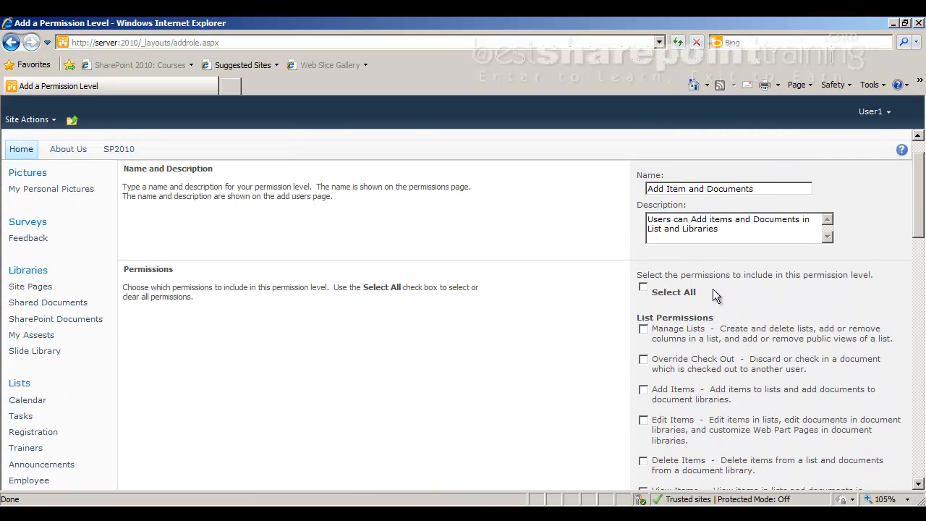
{"action": "left_click", "coordinate": [644, 389]}
{"action": "scroll", "coordinate": [645, 410], "scroll_direction": "down", "scroll_amount": 2}
{"action": "scroll", "coordinate": [648, 448], "scroll_direction": "down", "scroll_amount": 14}
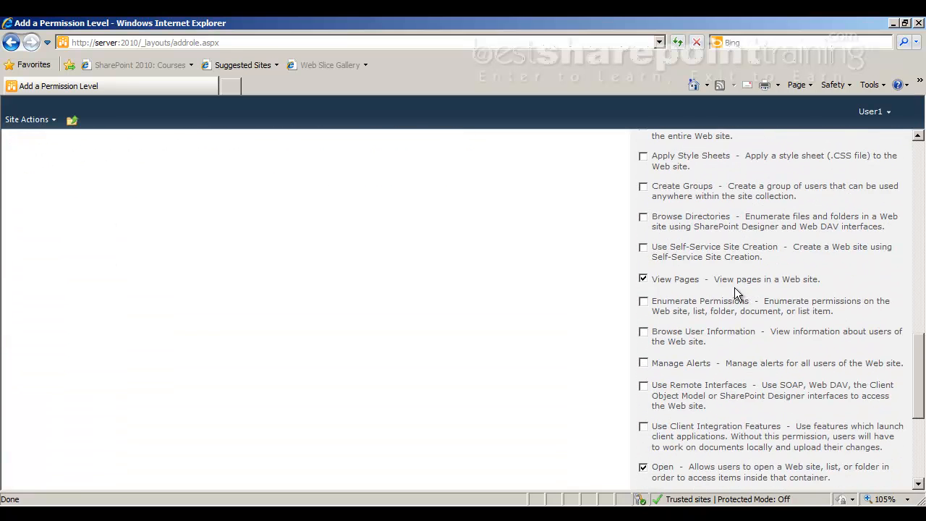
{"action": "scroll", "coordinate": [764, 408], "scroll_direction": "down", "scroll_amount": 1}
{"action": "scroll", "coordinate": [752, 419], "scroll_direction": "down", "scroll_amount": 3}
{"action": "left_click", "coordinate": [730, 446]}
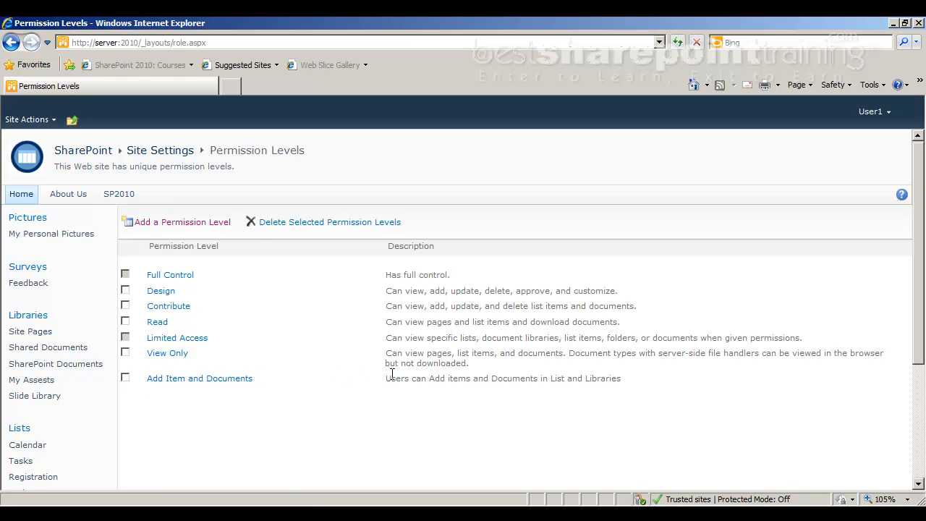
Review the new level's description, then go to Site Actions > Site Permissions
{"action": "left_click_drag", "start_coordinate": [395, 374], "coordinate": [479, 381]}
{"action": "left_click", "coordinate": [474, 391]}
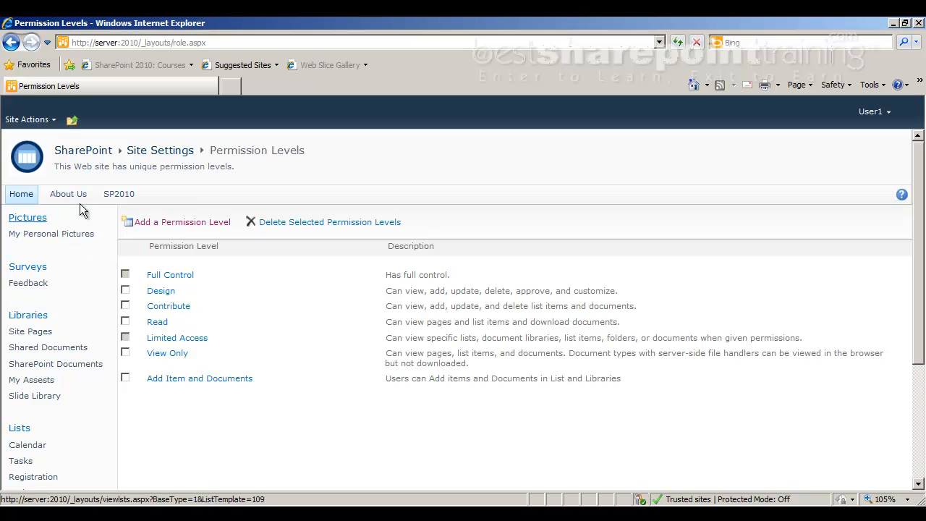
{"action": "left_click", "coordinate": [33, 118]}
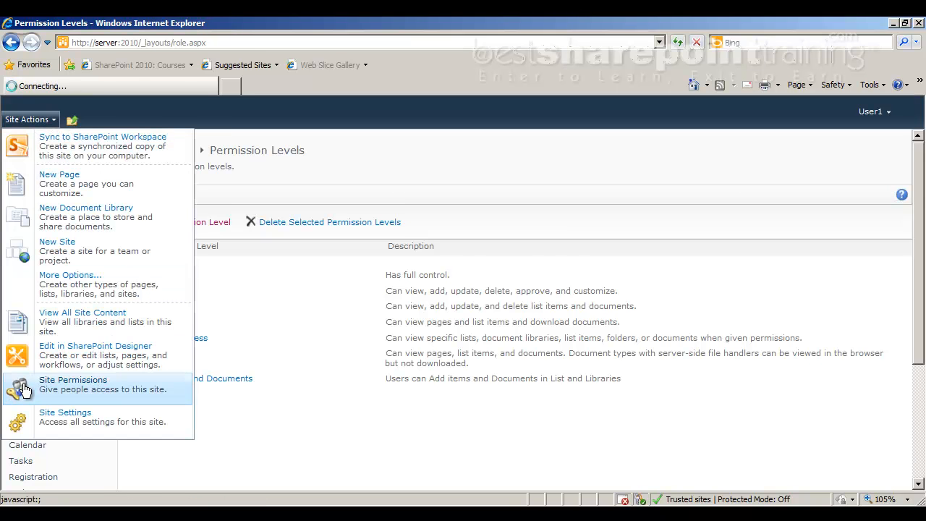
{"action": "left_click", "coordinate": [16, 382]}
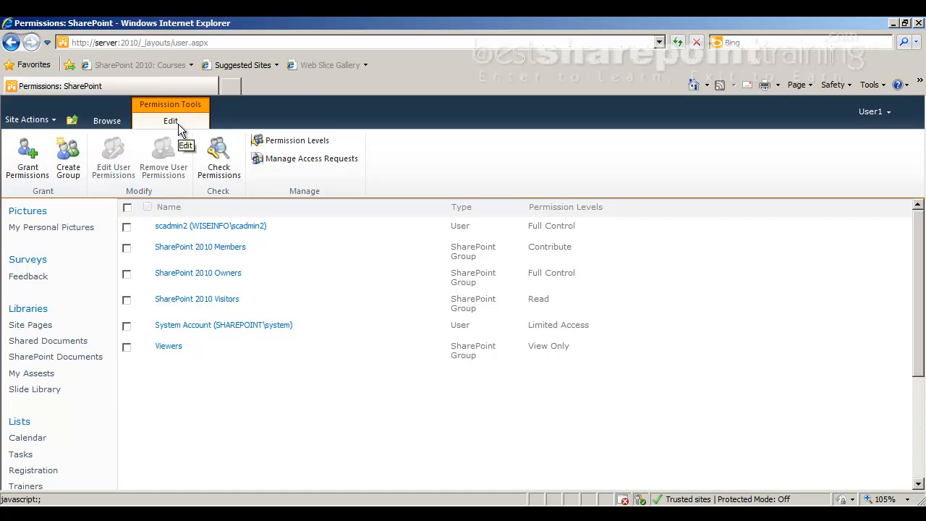
Grant user4 the Add Item and Documents level directly on the site
{"action": "left_click", "coordinate": [21, 156]}
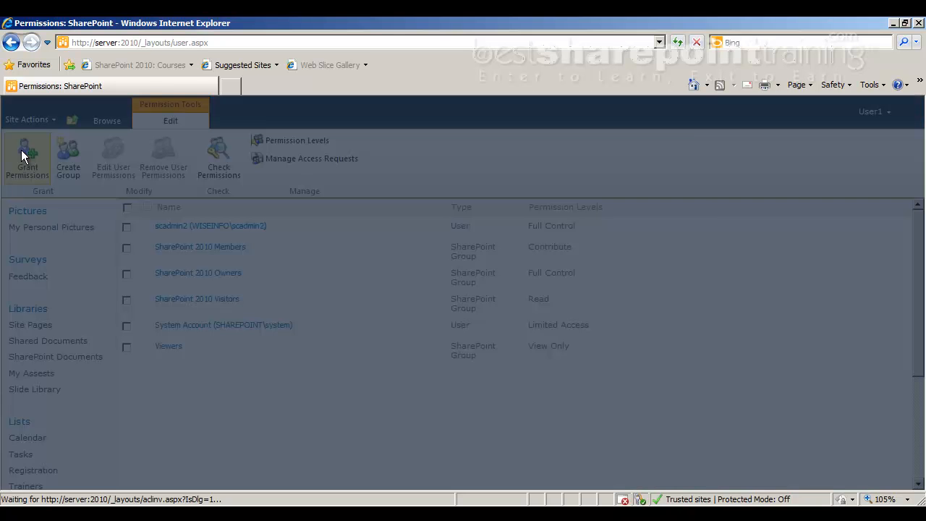
{"action": "type", "text": "user4 ;"}
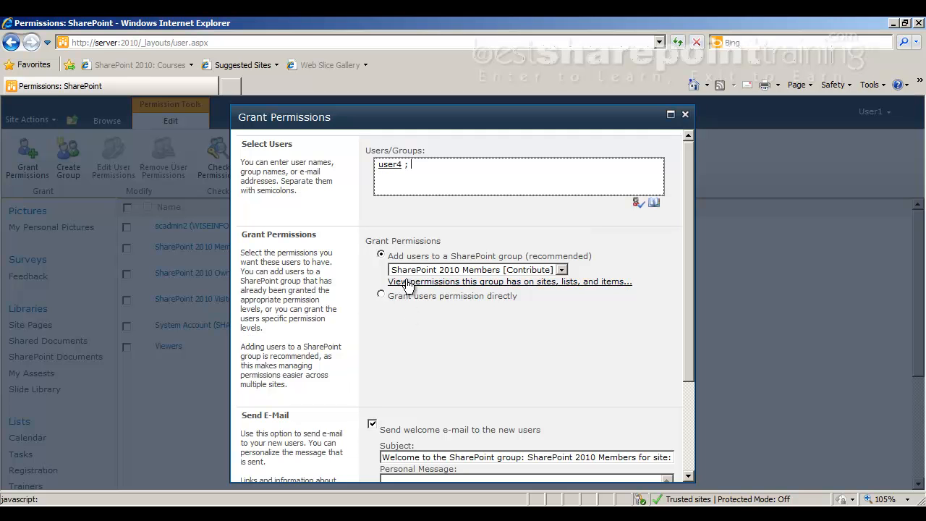
{"action": "left_click", "coordinate": [380, 293]}
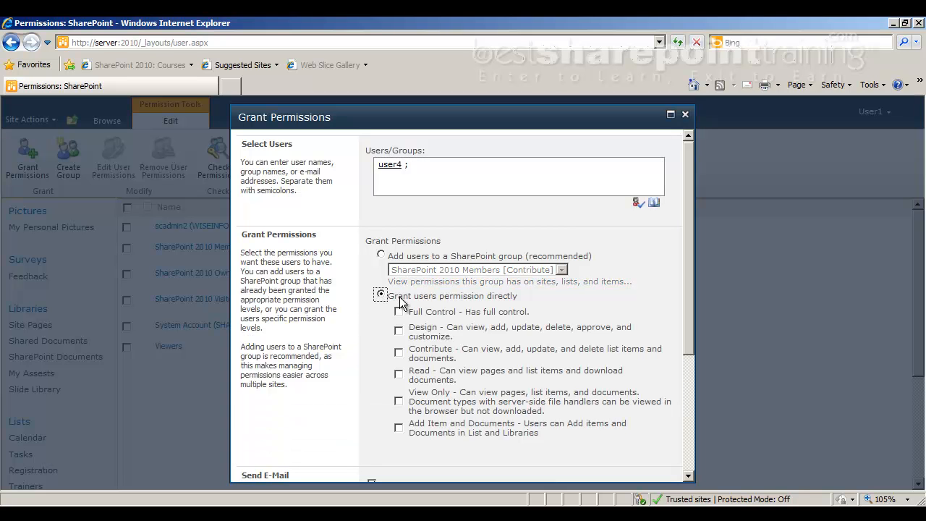
{"action": "left_click", "coordinate": [399, 428]}
{"action": "left_click_drag", "start_coordinate": [688, 222], "coordinate": [705, 350]}
{"action": "left_click", "coordinate": [475, 465]}
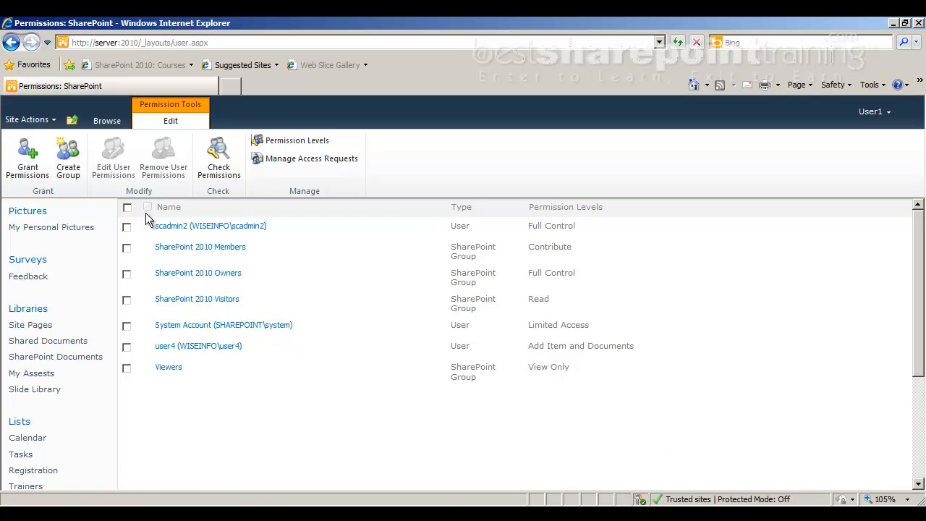
{"action": "left_click", "coordinate": [76, 165]}
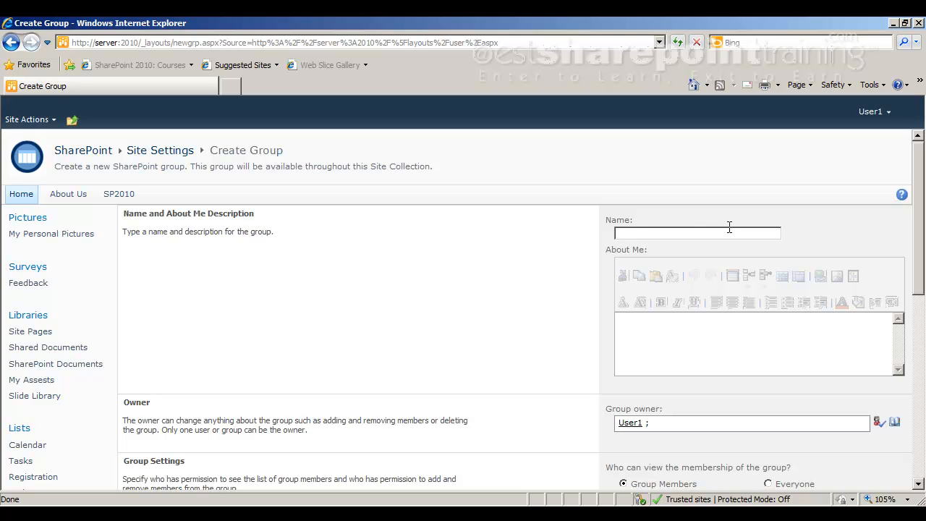
Name the new group 'Add items', give it Add Item and Documents, and create it
{"action": "type", "text": "Add items"}
{"action": "key", "text": "Tab"}
{"action": "key", "text": "Tab"}
{"action": "key", "text": "Tab"}
{"action": "scroll", "coordinate": [729, 228], "scroll_direction": "down", "scroll_amount": 5}
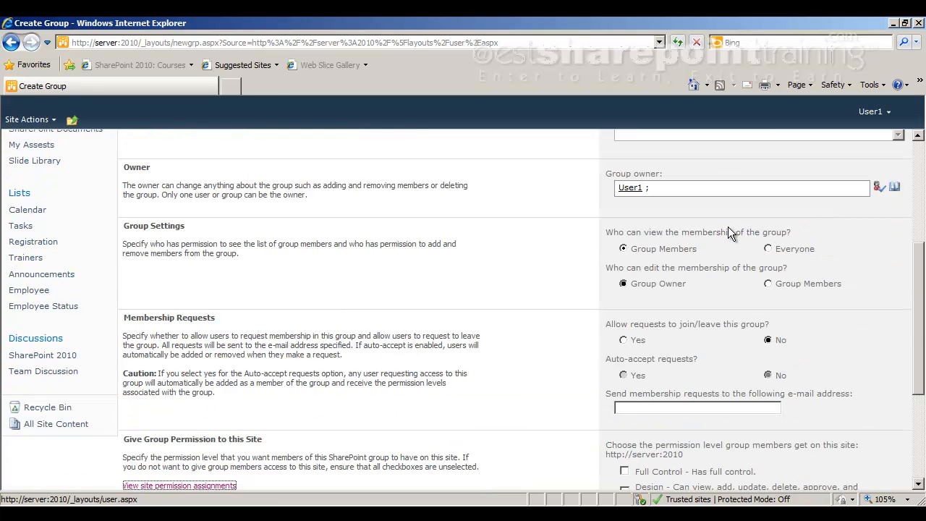
{"action": "scroll", "coordinate": [692, 315], "scroll_direction": "down", "scroll_amount": 4}
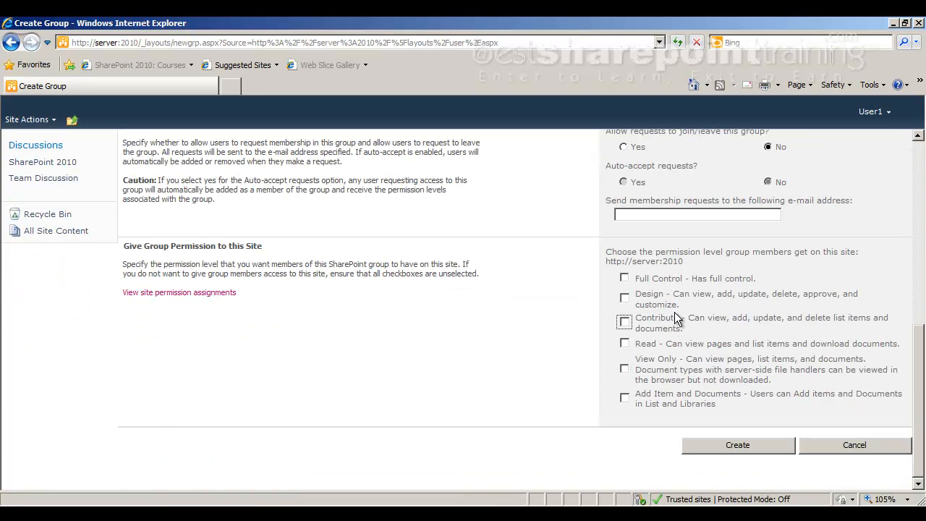
{"action": "left_click", "coordinate": [625, 398]}
{"action": "left_click", "coordinate": [738, 446]}
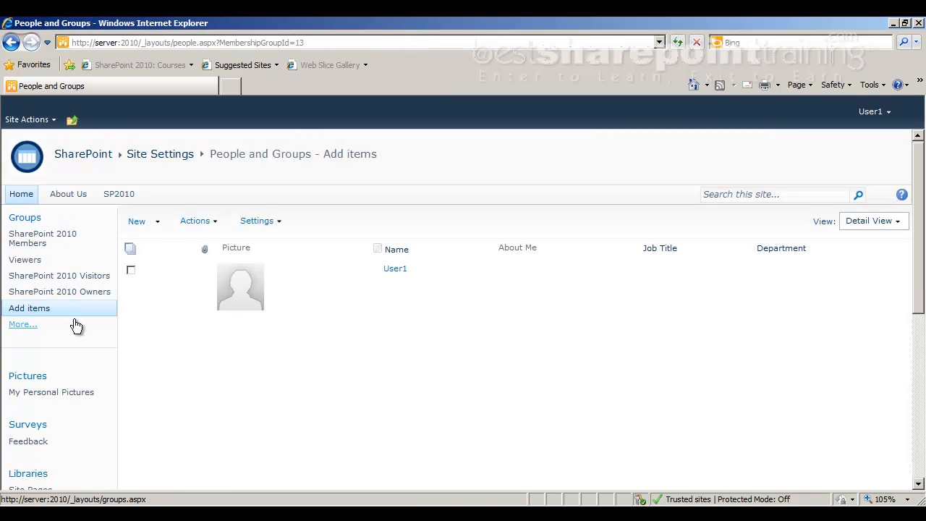
Go from the site Home page to the Site Permissions page via Site Actions
{"action": "left_click", "coordinate": [21, 195]}
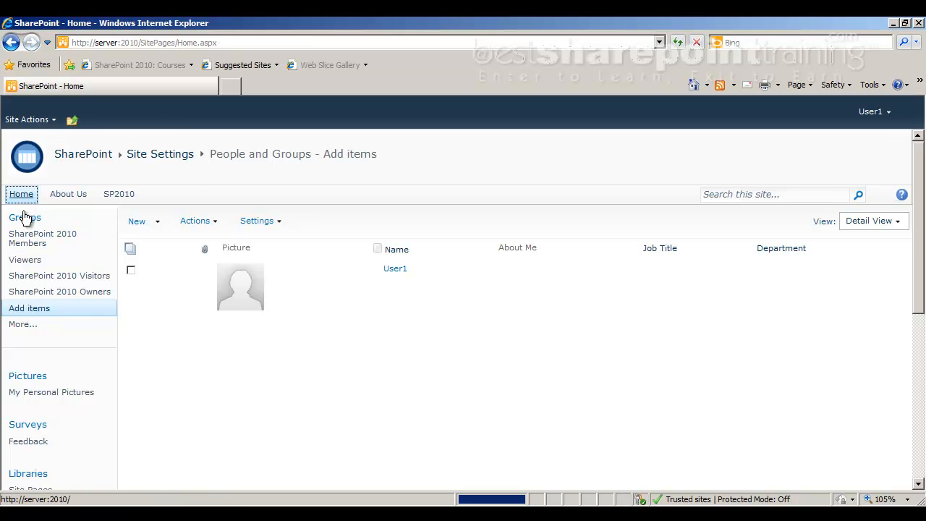
{"action": "left_click", "coordinate": [25, 120]}
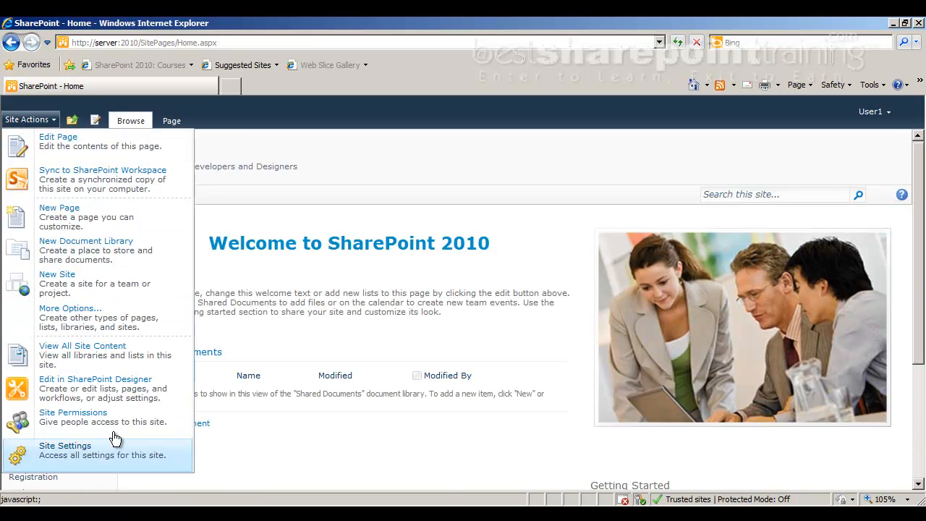
{"action": "left_click", "coordinate": [51, 422]}
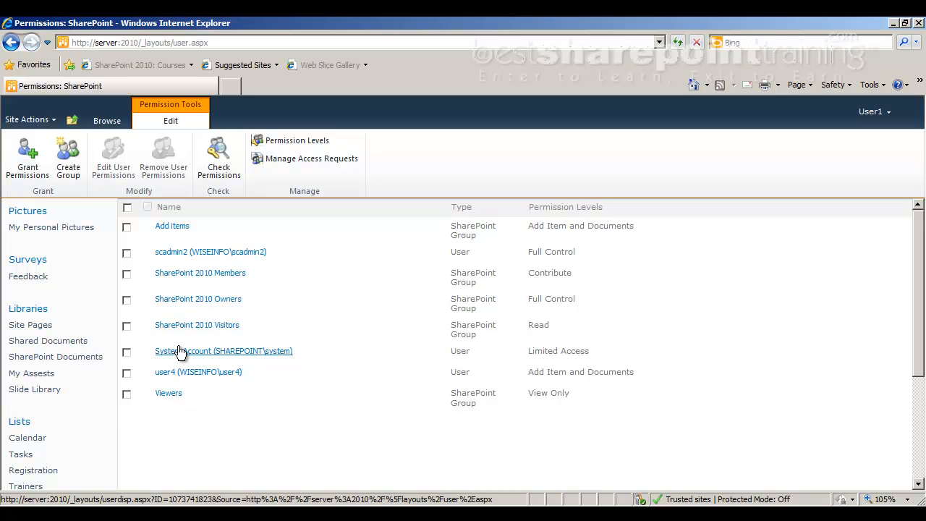
Check the Add items group's Add Item and Documents level and its members, then return to Site Permissions
{"action": "left_click", "coordinate": [127, 227]}
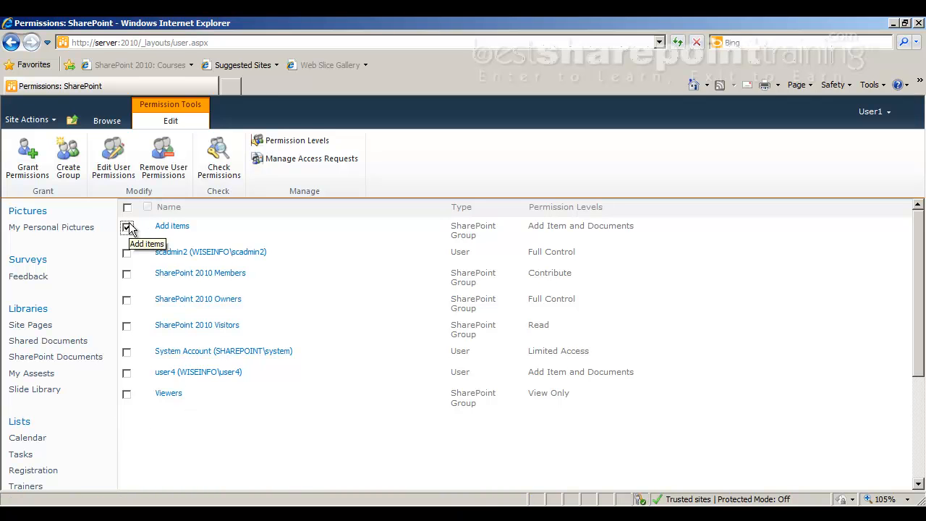
{"action": "left_click_drag", "start_coordinate": [544, 225], "coordinate": [635, 231]}
{"action": "left_click", "coordinate": [649, 258]}
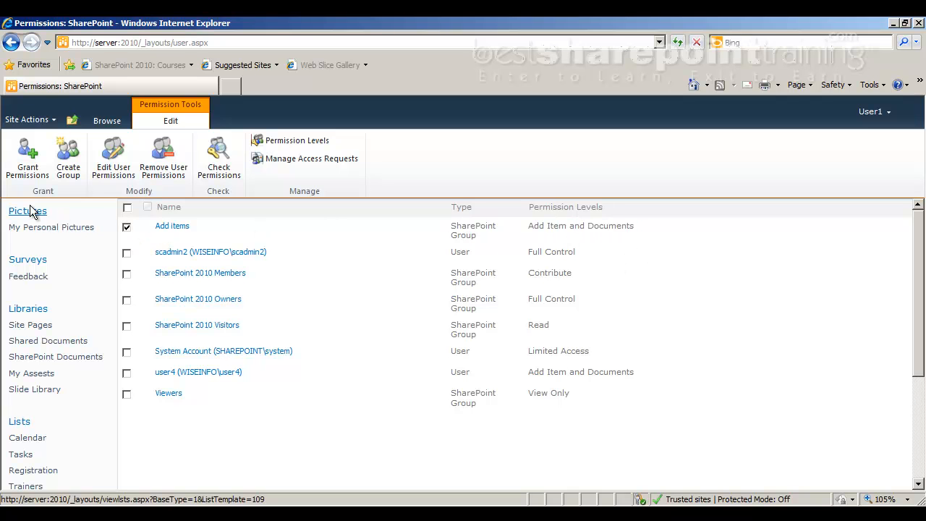
{"action": "left_click", "coordinate": [178, 227]}
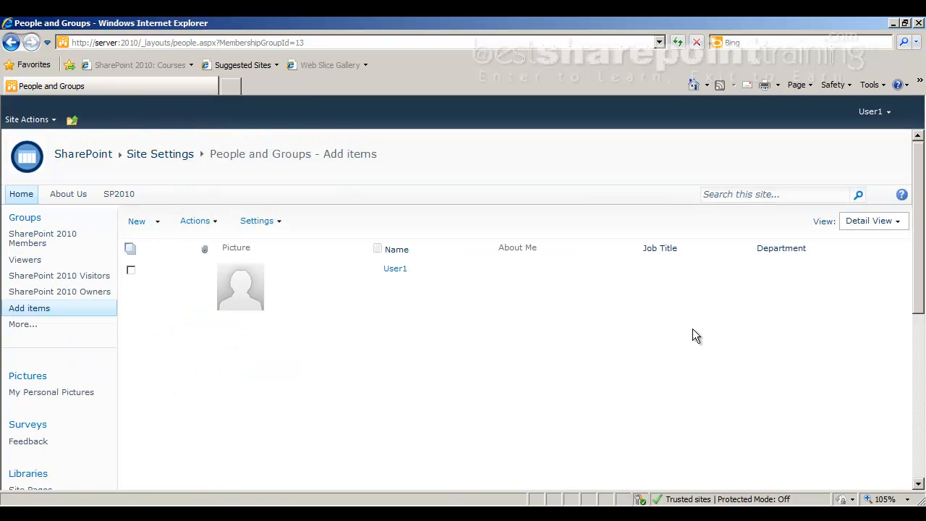
{"action": "left_click", "coordinate": [10, 43]}
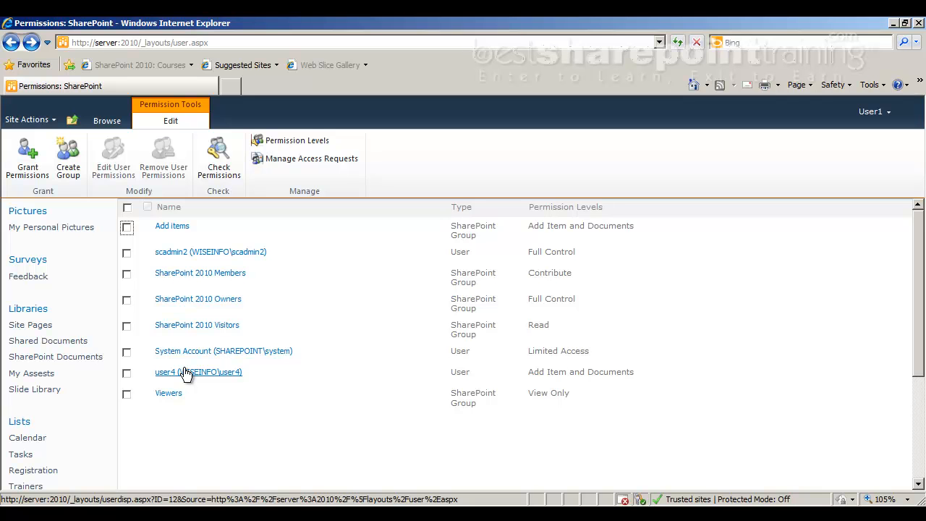
Return to the site Home page and choose Sign in as Different User
{"action": "left_click", "coordinate": [102, 119]}
{"action": "left_click", "coordinate": [21, 194]}
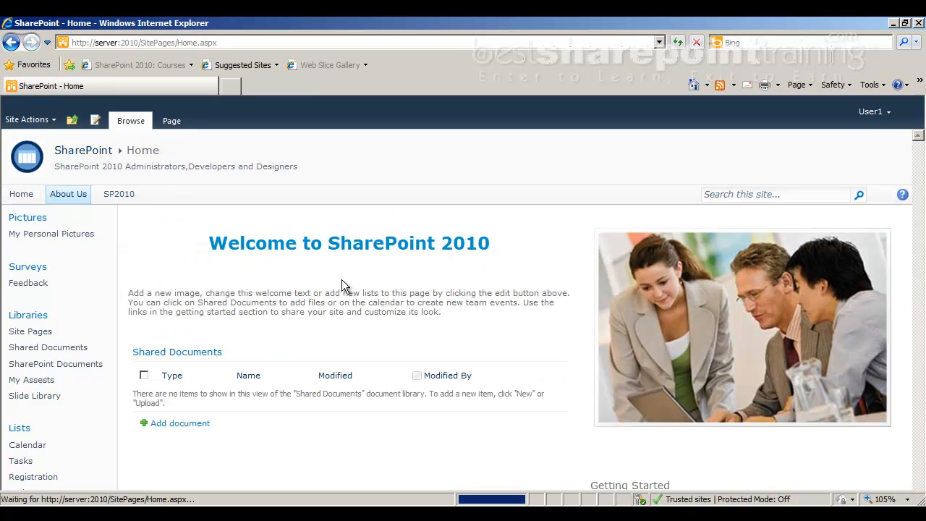
{"action": "left_click", "coordinate": [873, 111]}
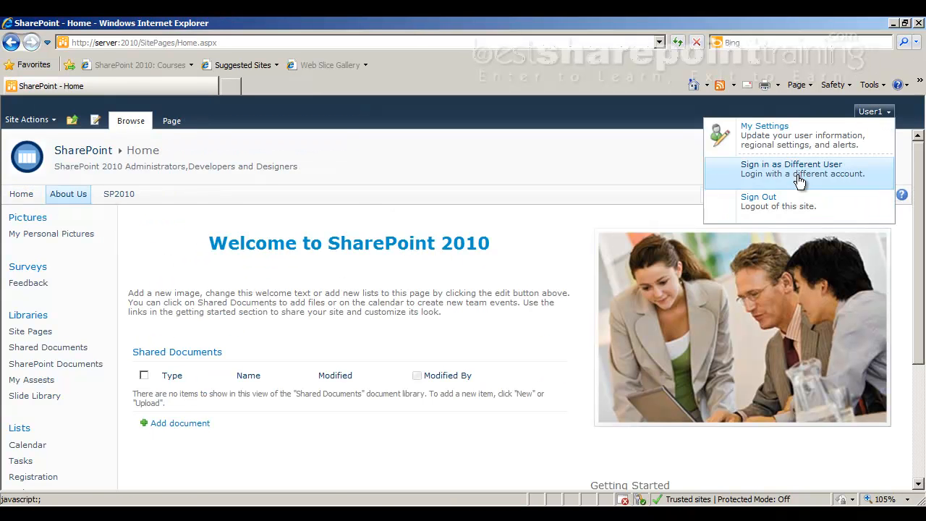
{"action": "left_click", "coordinate": [740, 178]}
Log in as user4 with that account's password
{"action": "left_click", "coordinate": [476, 307]}
{"action": "type", "text": "user4"}
{"action": "key", "text": "Tab"}
{"action": "type", "text": "*******"}
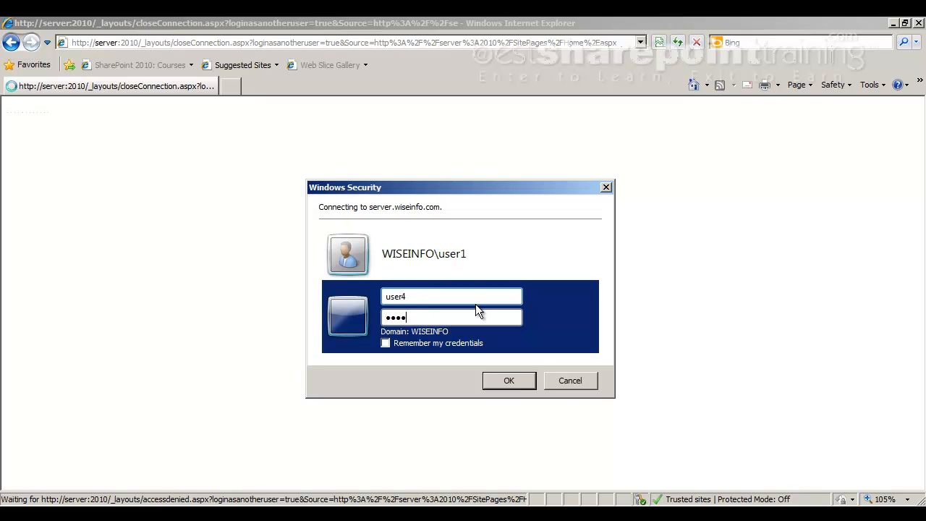
{"action": "key", "text": "Return"}
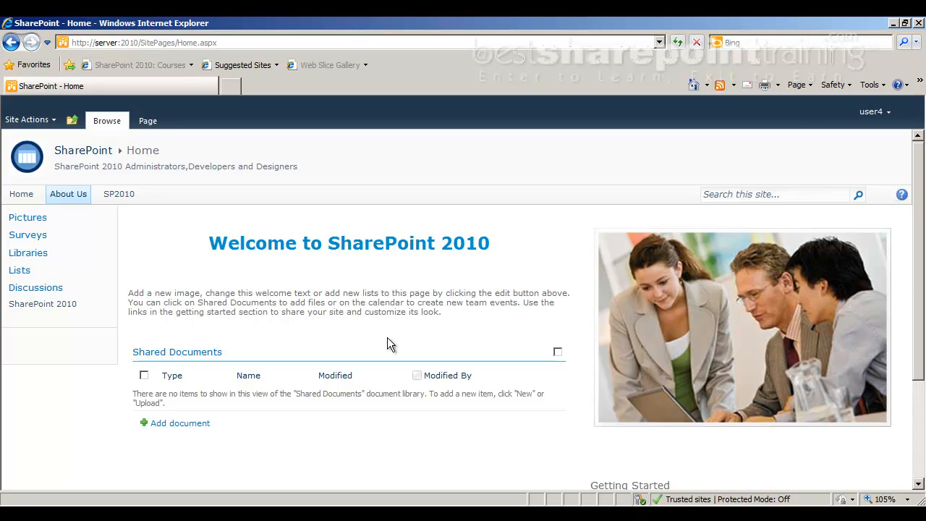
{"action": "scroll", "coordinate": [217, 362], "scroll_direction": "down", "scroll_amount": 1}
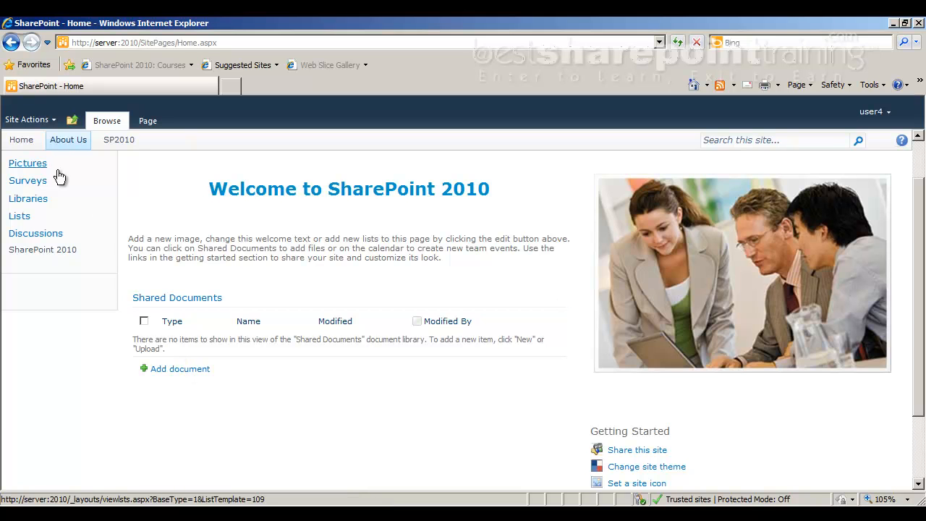
{"action": "left_click", "coordinate": [27, 119]}
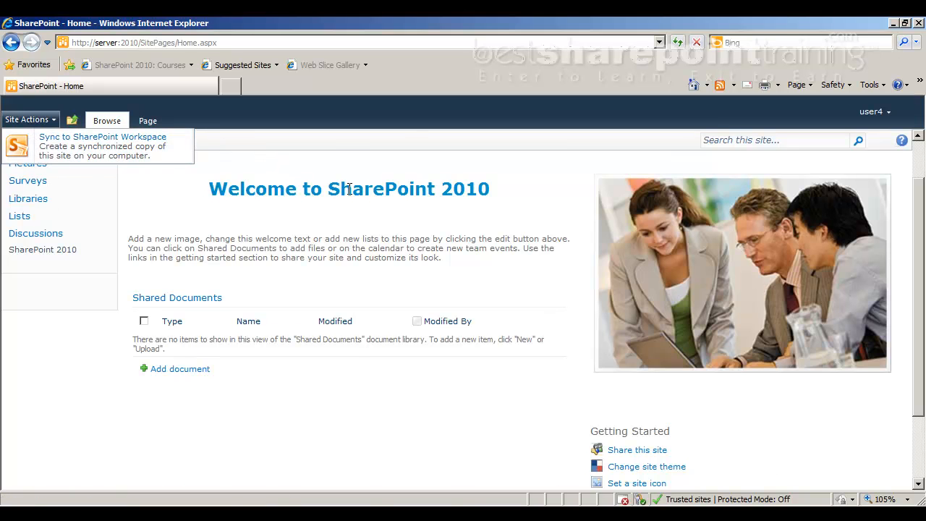
{"action": "left_click", "coordinate": [343, 144]}
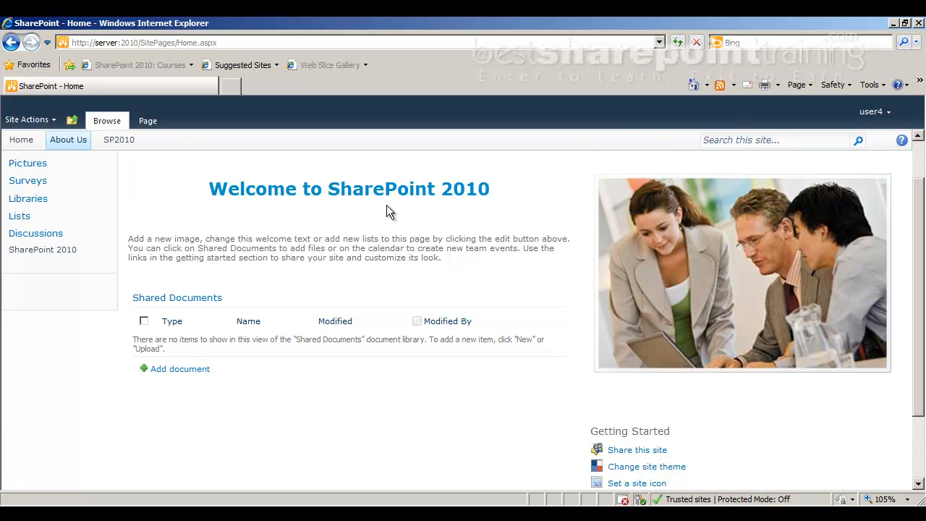
Sign in as a different user, logging in as user1 with the administrator password
{"action": "left_click", "coordinate": [872, 111]}
{"action": "left_click", "coordinate": [830, 162]}
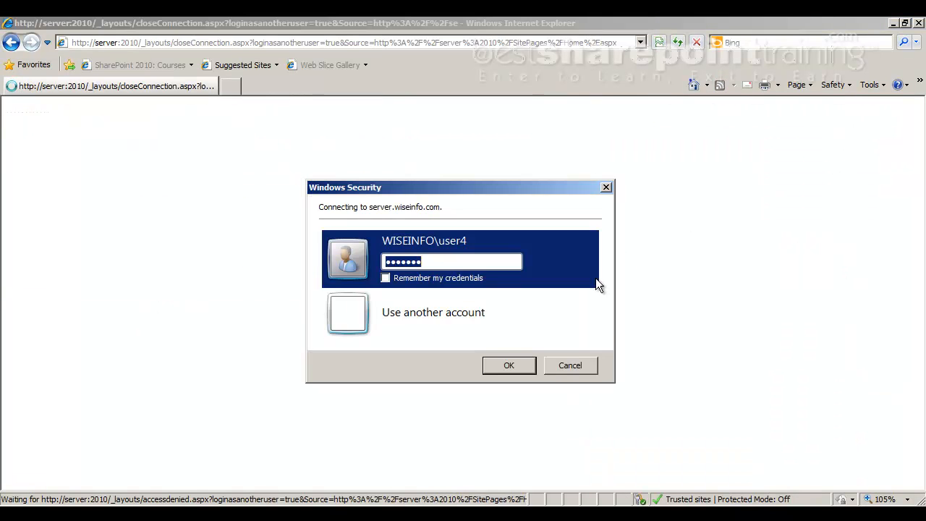
{"action": "left_click", "coordinate": [526, 325]}
{"action": "type", "text": "user1"}
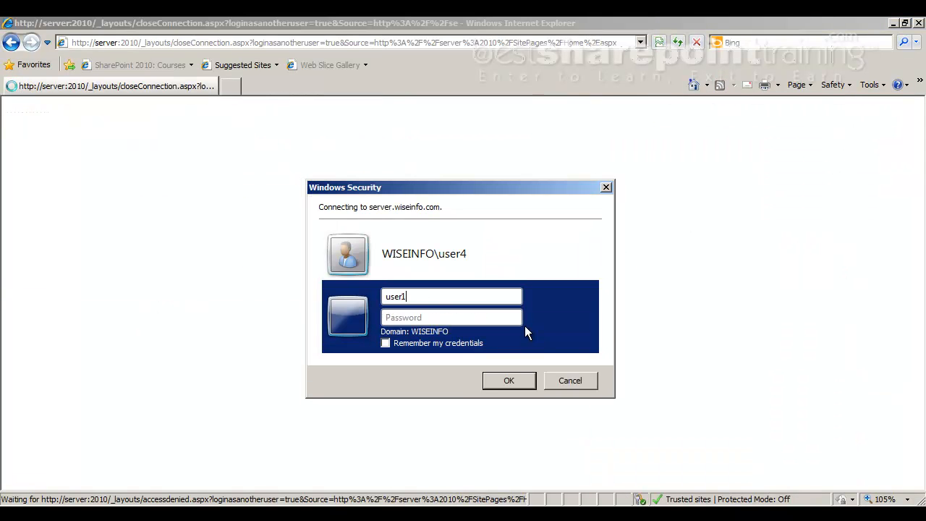
{"action": "key", "text": "Tab"}
{"action": "type", "text": "password"}
{"action": "key", "text": "Return"}
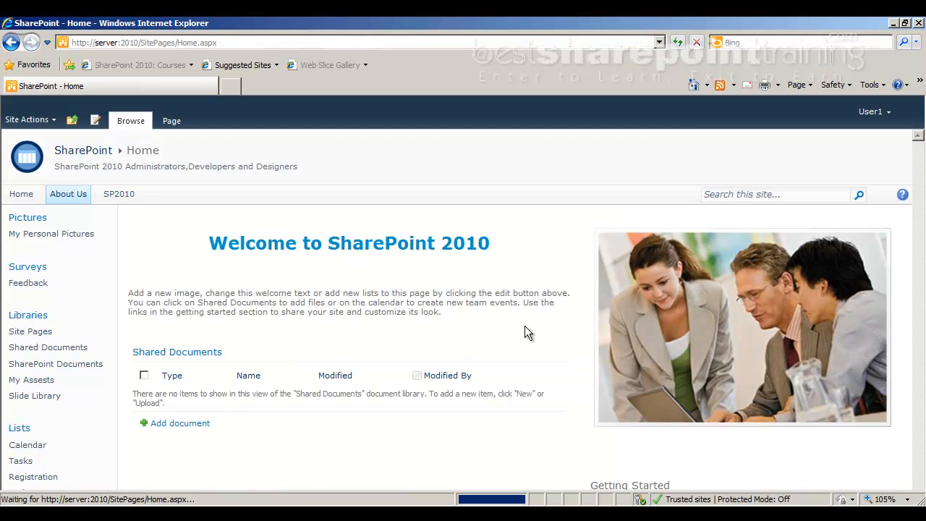
Open the Add Item and Documents permission level for editing via Site Settings > Permission Levels
{"action": "left_click", "coordinate": [33, 120]}
{"action": "left_click", "coordinate": [64, 448]}
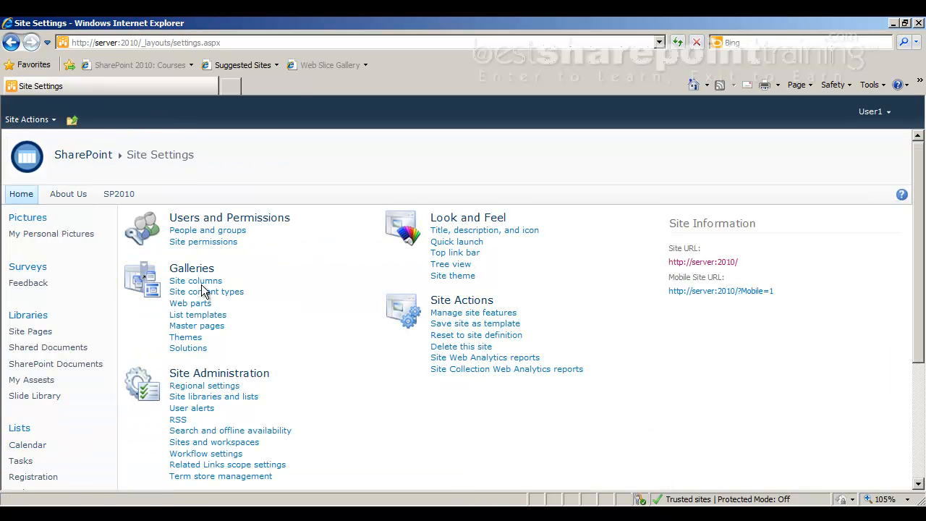
{"action": "left_click", "coordinate": [227, 242]}
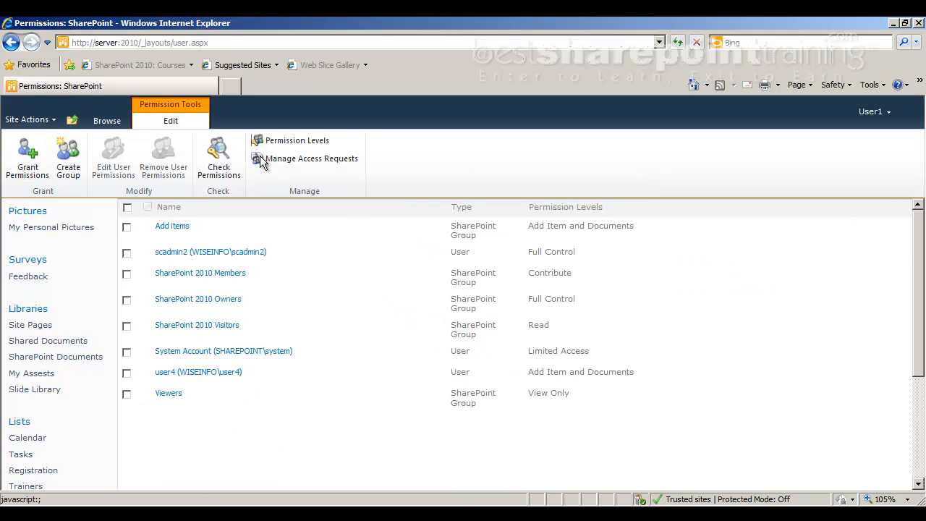
{"action": "left_click", "coordinate": [281, 140]}
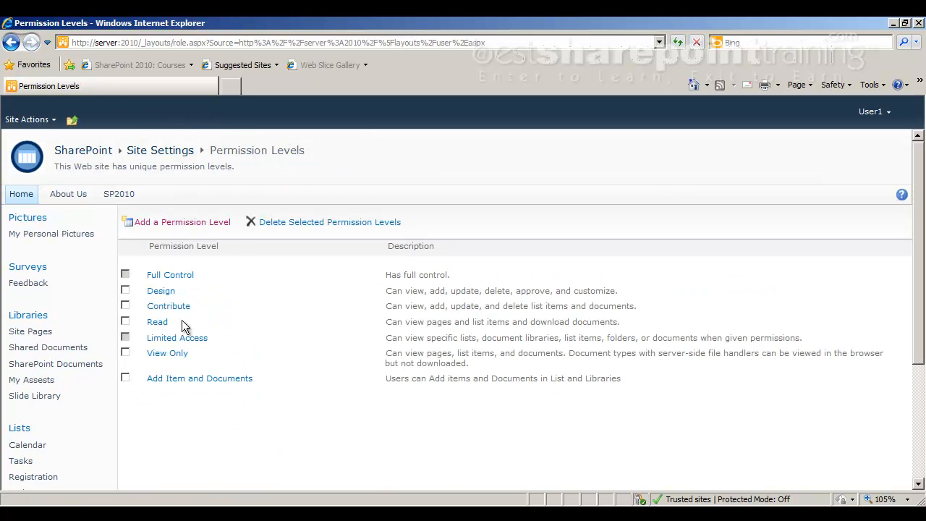
{"action": "left_click", "coordinate": [126, 378]}
{"action": "left_click", "coordinate": [180, 379]}
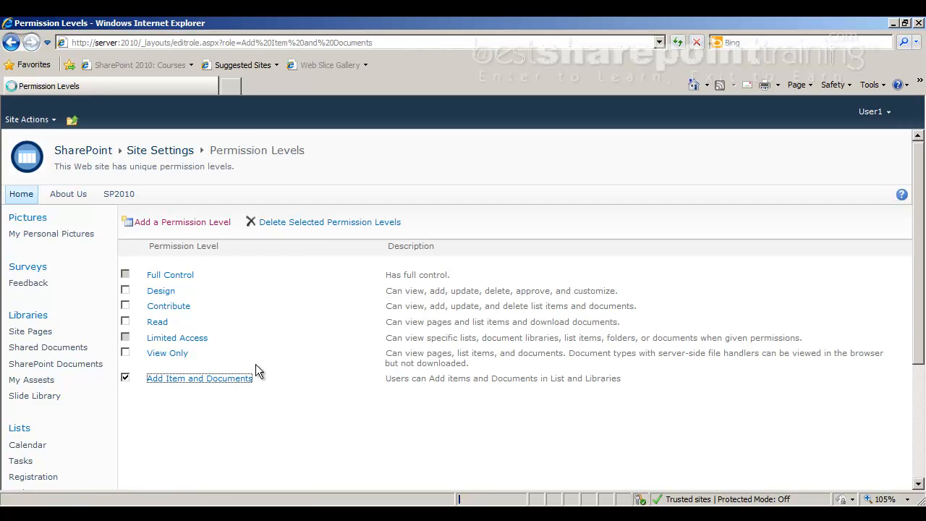
{"action": "scroll", "coordinate": [540, 279], "scroll_direction": "down", "scroll_amount": 7}
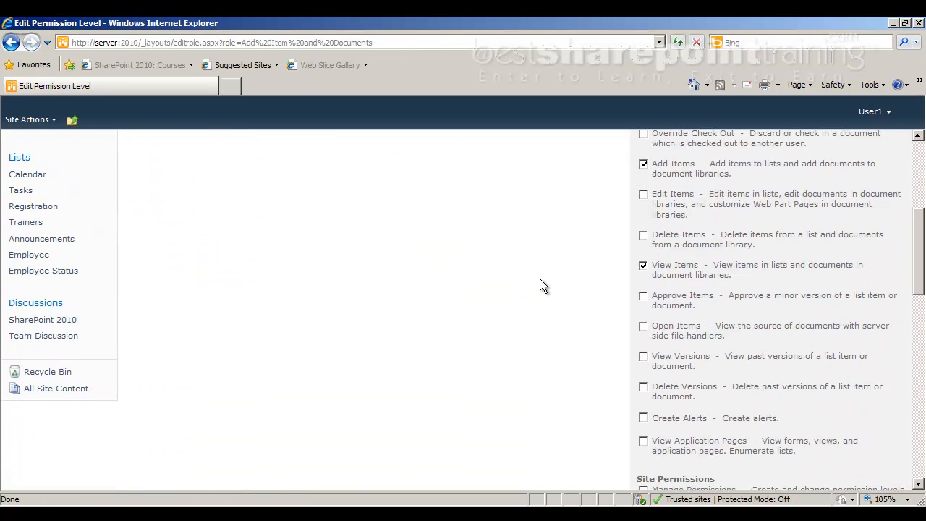
{"action": "scroll", "coordinate": [698, 231], "scroll_direction": "up", "scroll_amount": 3}
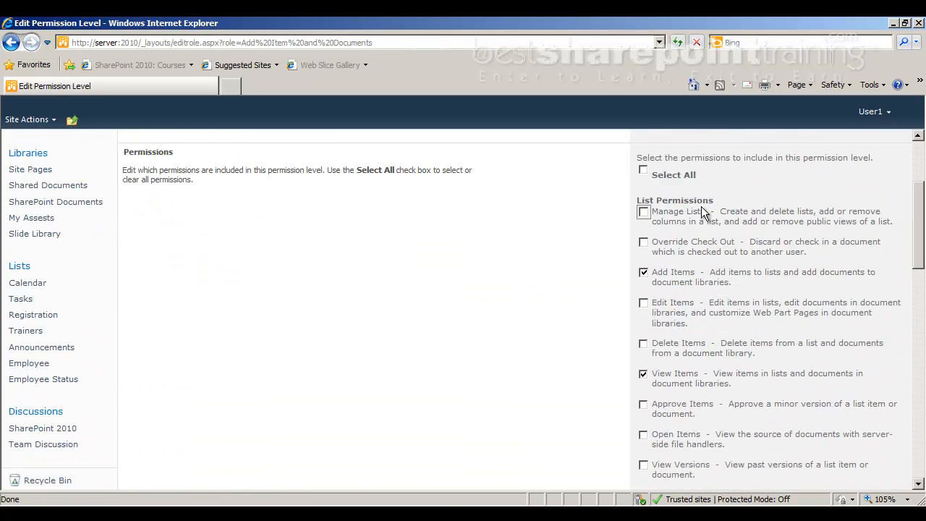
{"action": "scroll", "coordinate": [499, 274], "scroll_direction": "down", "scroll_amount": 3}
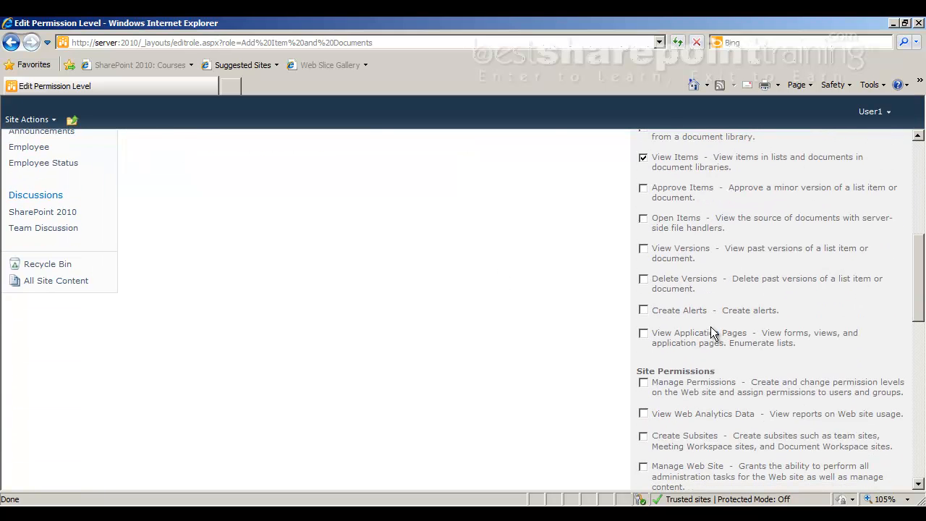
{"action": "scroll", "coordinate": [700, 333], "scroll_direction": "down", "scroll_amount": 3}
{"action": "scroll", "coordinate": [698, 333], "scroll_direction": "down", "scroll_amount": 2}
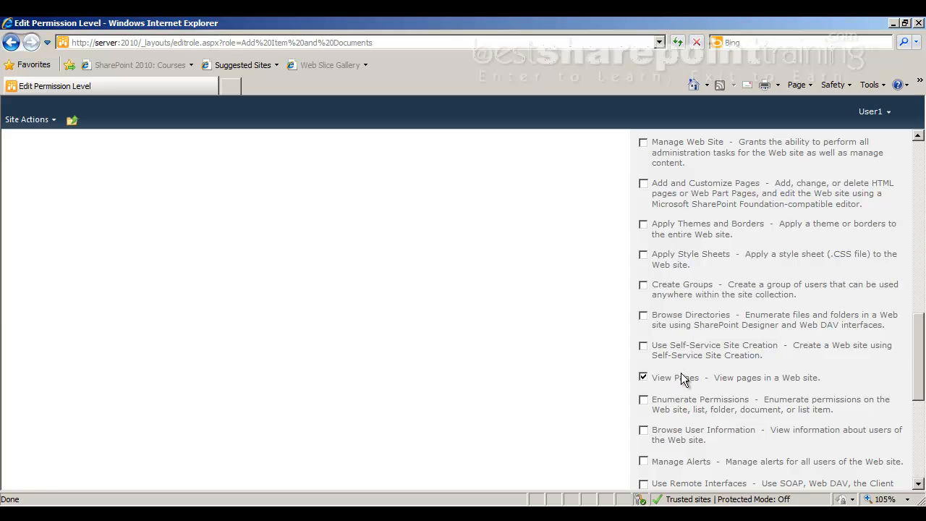
{"action": "scroll", "coordinate": [678, 376], "scroll_direction": "up", "scroll_amount": 1}
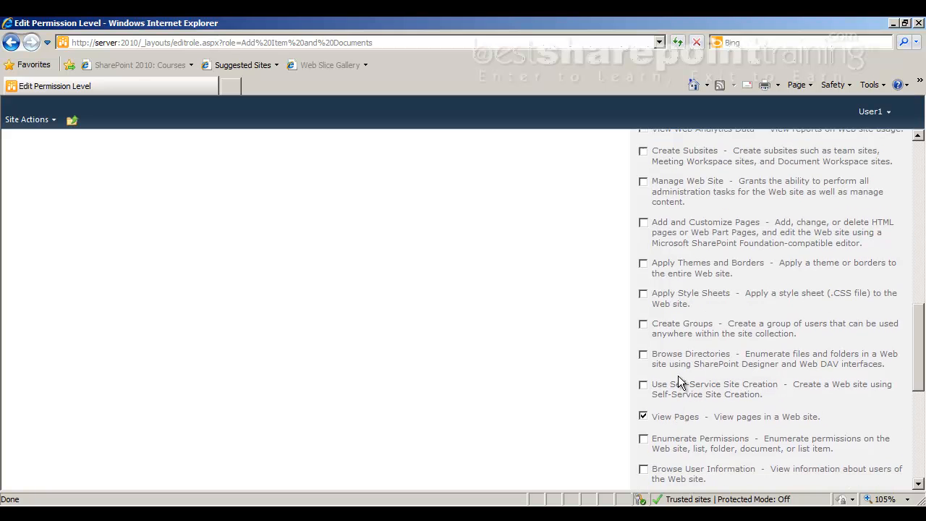
{"action": "scroll", "coordinate": [678, 376], "scroll_direction": "up", "scroll_amount": 3}
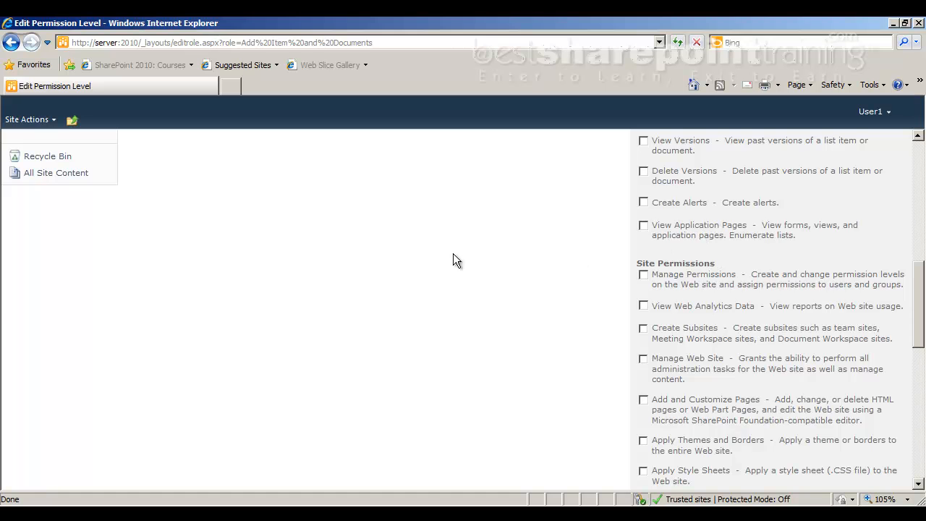
{"action": "scroll", "coordinate": [319, 267], "scroll_direction": "up", "scroll_amount": 3}
{"action": "scroll", "coordinate": [319, 267], "scroll_direction": "up", "scroll_amount": 2}
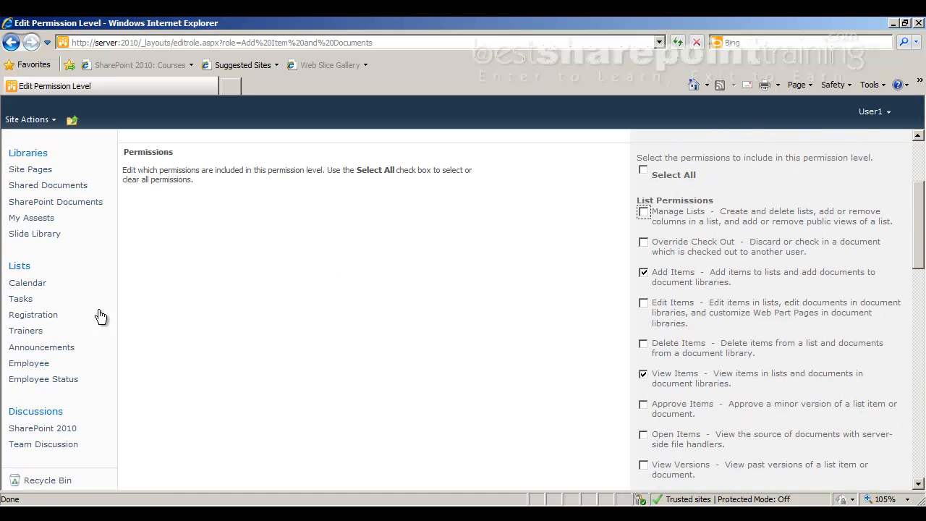
Open the Employee list from Quick Launch and inspect its page URL
{"action": "left_click", "coordinate": [35, 363]}
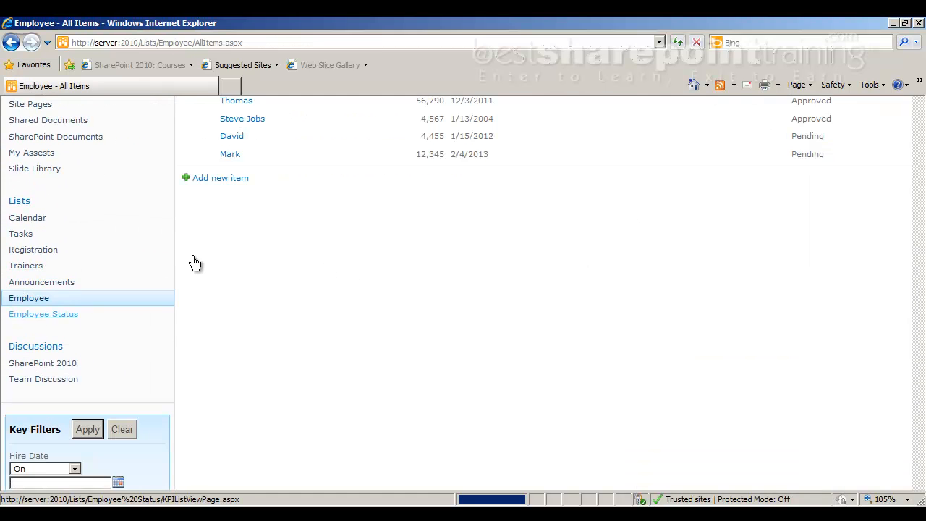
{"action": "left_click", "coordinate": [205, 42]}
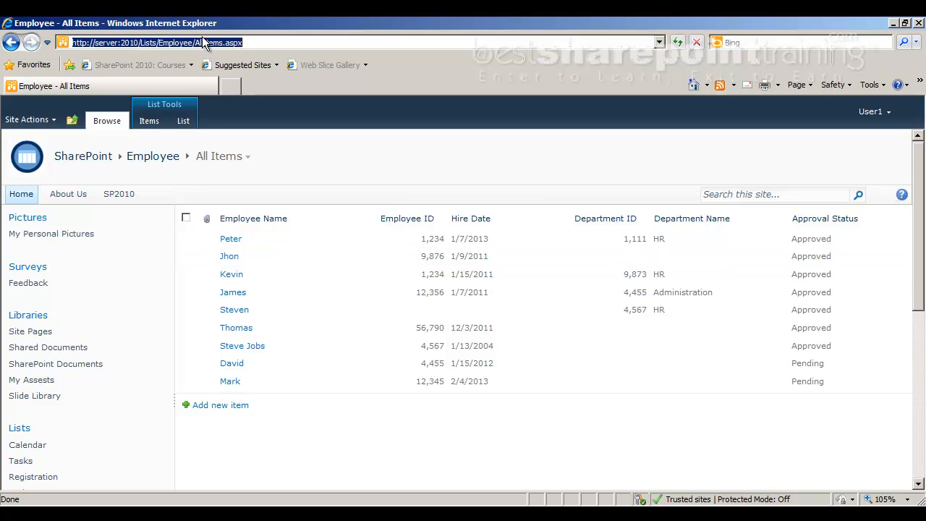
{"action": "triple_click", "coordinate": [203, 43]}
{"action": "key", "text": "End"}
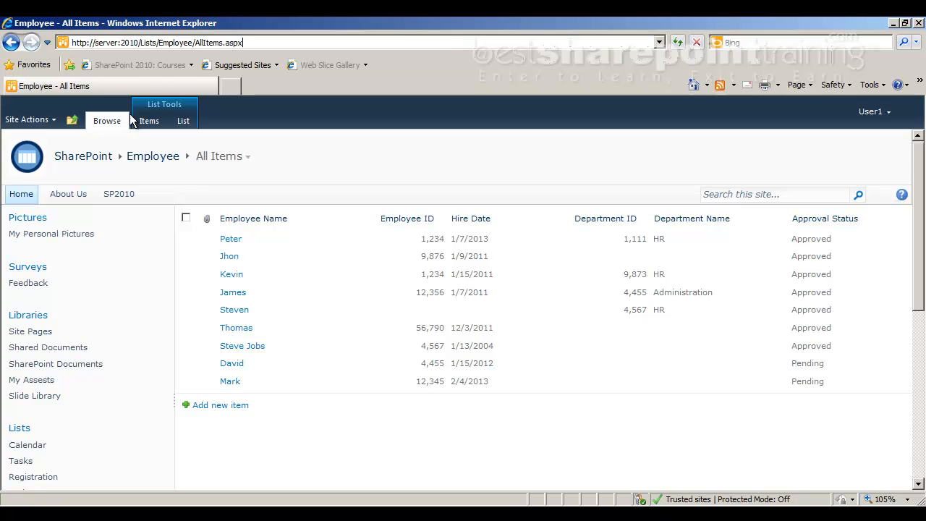
Open the Add Item and Documents permission level for editing from Site Permissions
{"action": "left_click", "coordinate": [41, 121]}
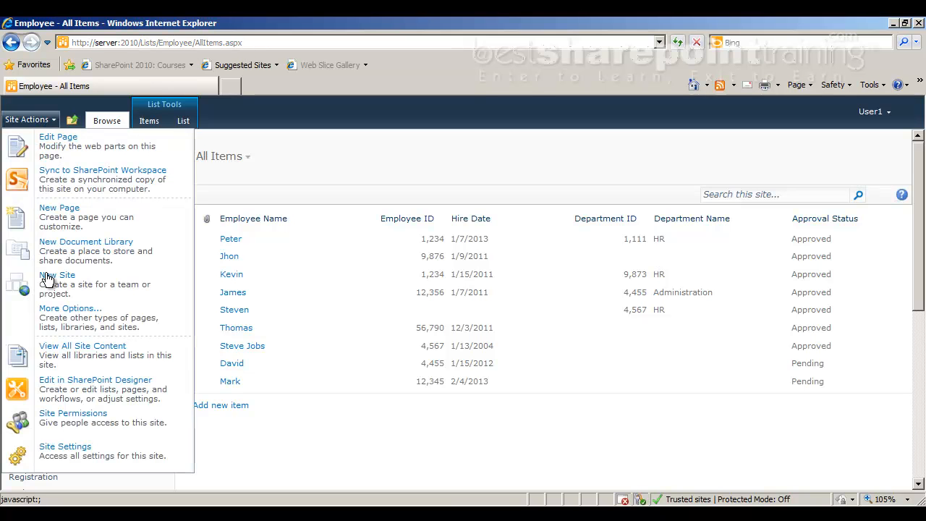
{"action": "left_click", "coordinate": [84, 418]}
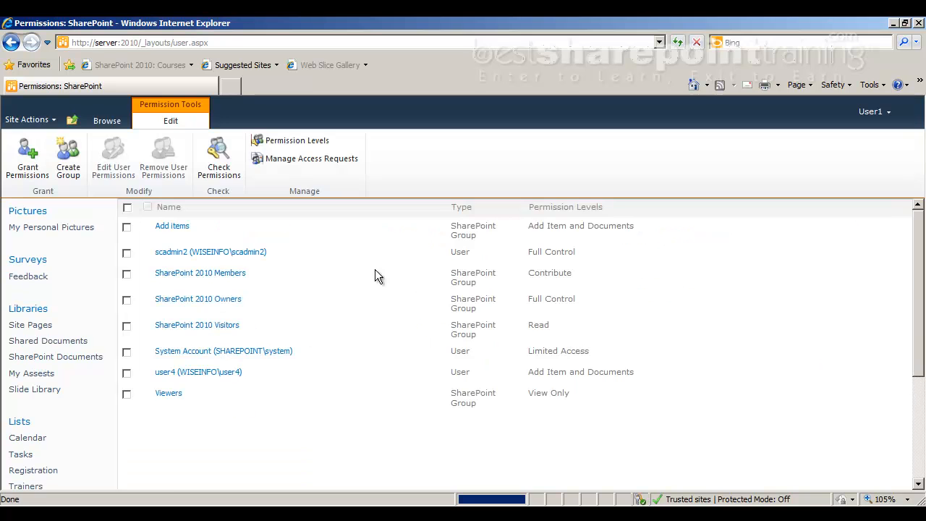
{"action": "left_click", "coordinate": [293, 139]}
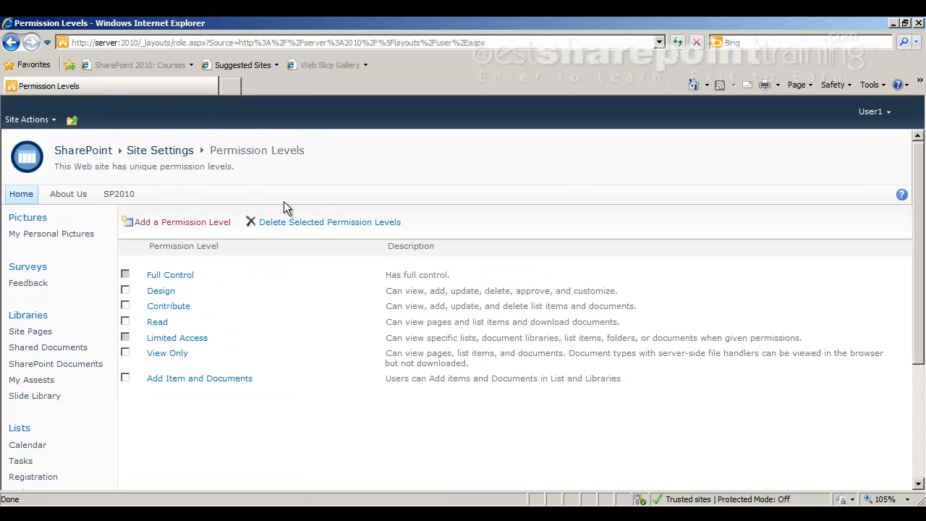
{"action": "left_click", "coordinate": [204, 379]}
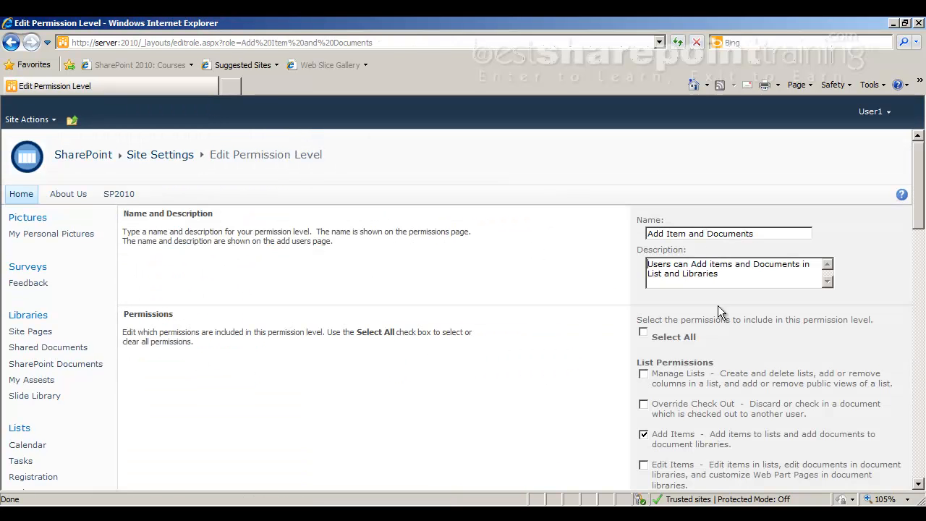
Add the View Application Pages permission to the level and submit the changes
{"action": "scroll", "coordinate": [705, 347], "scroll_direction": "down", "scroll_amount": 5}
{"action": "scroll", "coordinate": [687, 362], "scroll_direction": "down", "scroll_amount": 3}
{"action": "left_click", "coordinate": [644, 333]}
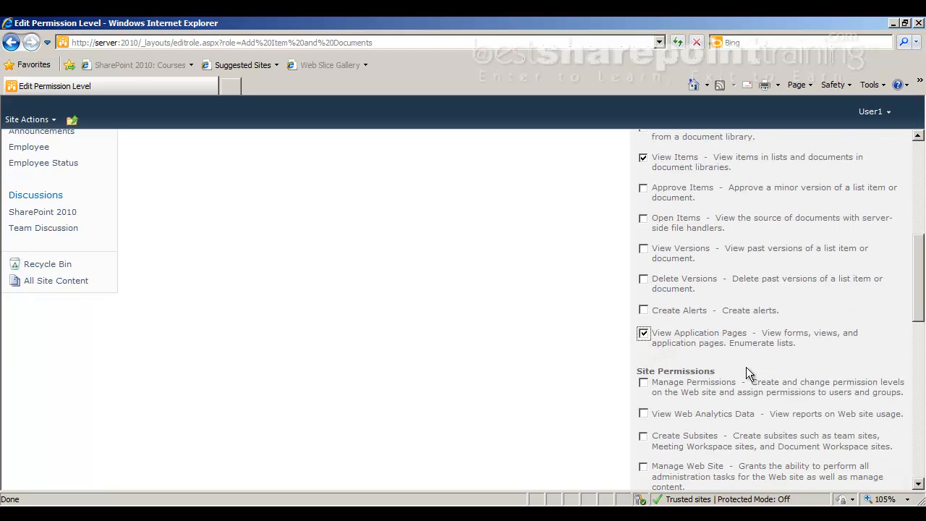
{"action": "scroll", "coordinate": [776, 263], "scroll_direction": "down", "scroll_amount": 3}
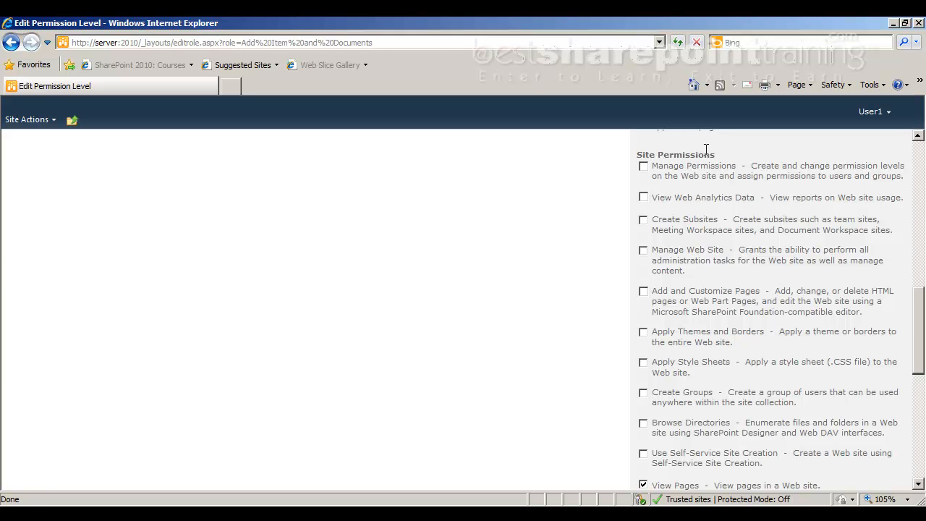
{"action": "scroll", "coordinate": [750, 304], "scroll_direction": "down", "scroll_amount": 4}
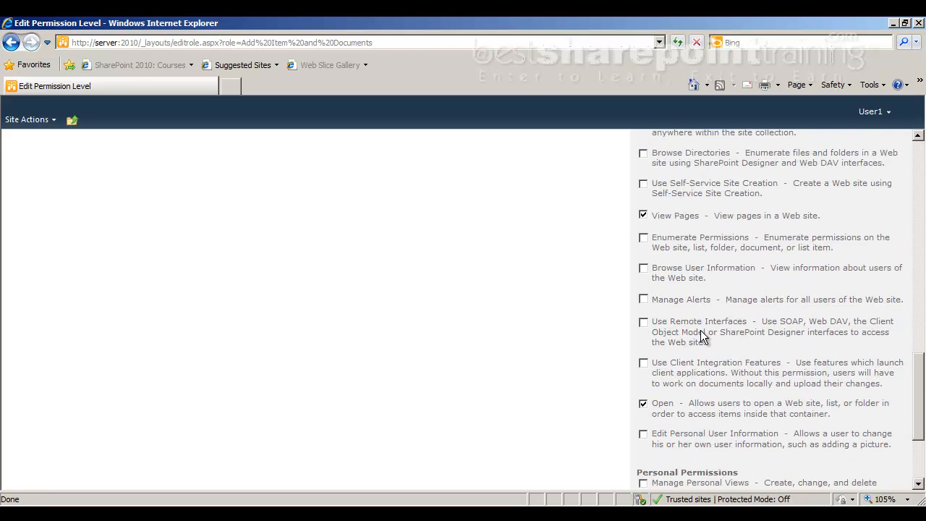
{"action": "scroll", "coordinate": [706, 355], "scroll_direction": "down", "scroll_amount": 2}
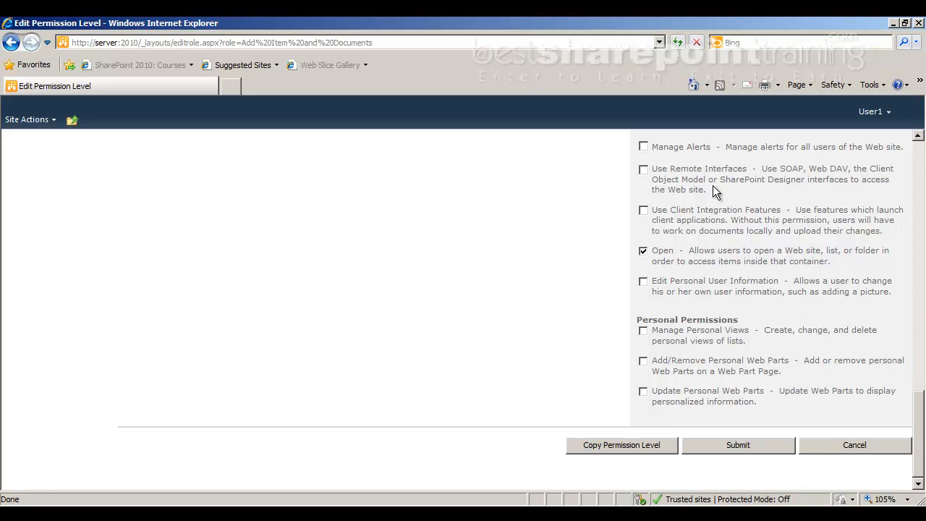
{"action": "left_click", "coordinate": [724, 446]}
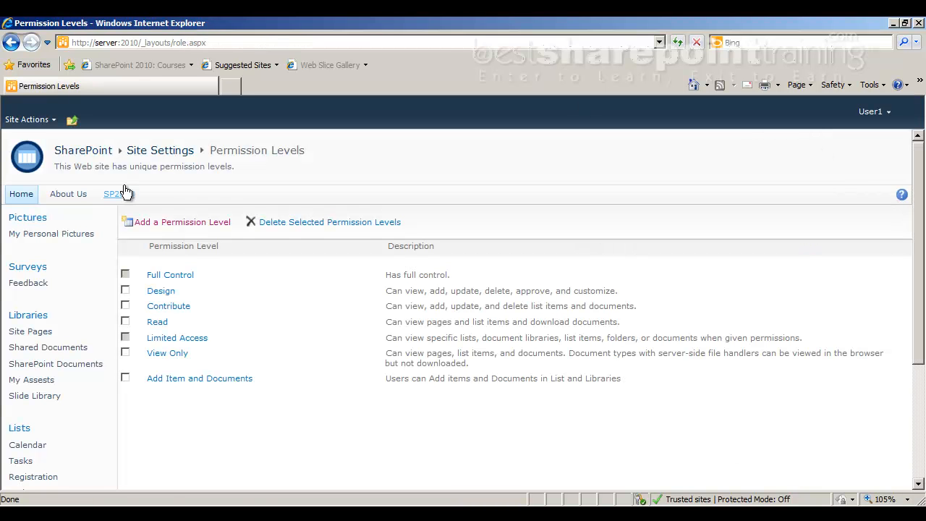
Visit the Site Permissions page, then return to the site Home page
{"action": "left_click", "coordinate": [26, 121]}
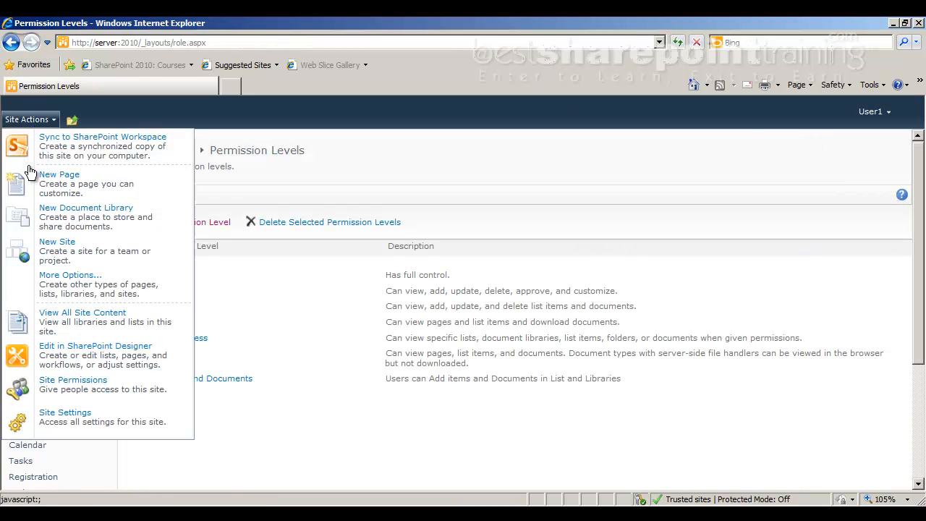
{"action": "left_click", "coordinate": [78, 381]}
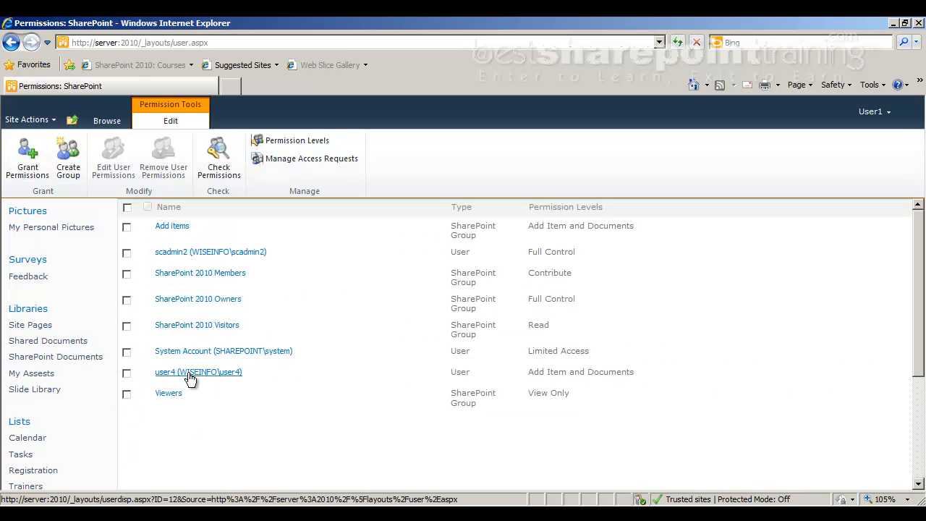
{"action": "left_click", "coordinate": [108, 121]}
{"action": "left_click", "coordinate": [21, 192]}
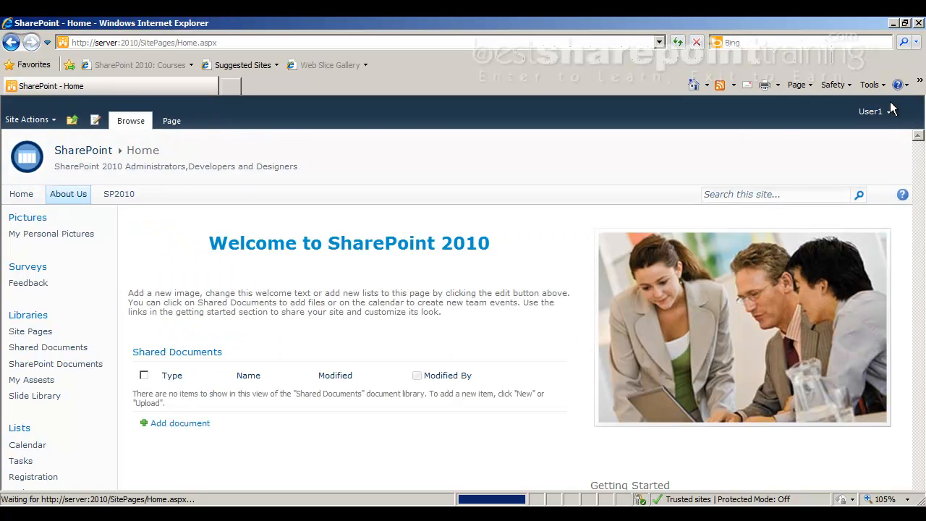
Sign in as the test user with that account's password and review the Home page
{"action": "left_click", "coordinate": [872, 112]}
{"action": "left_click", "coordinate": [771, 179]}
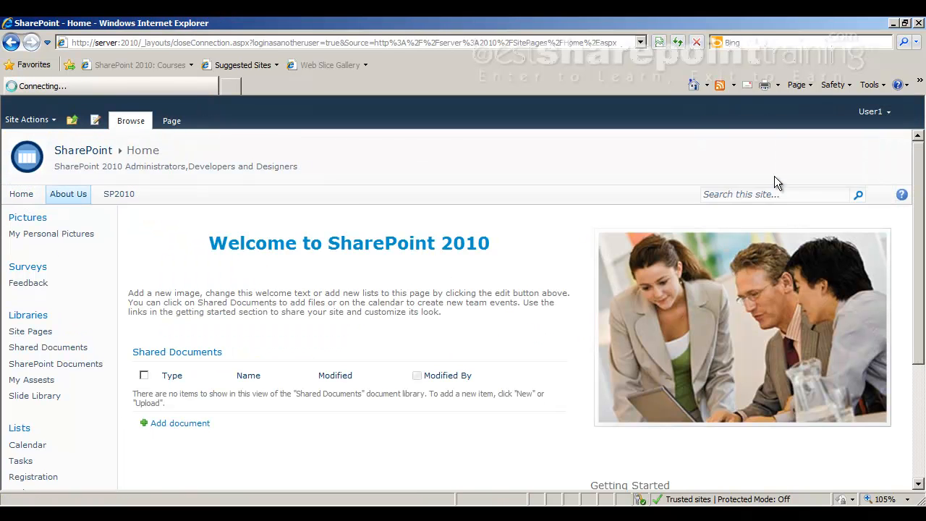
{"action": "left_click", "coordinate": [472, 304]}
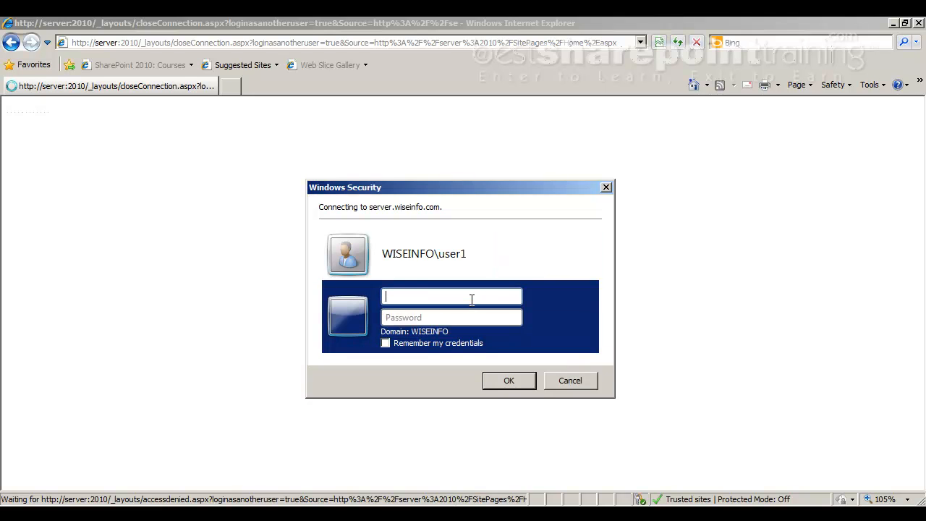
{"action": "key", "text": "Tab"}
{"action": "type", "text": "pass@word1"}
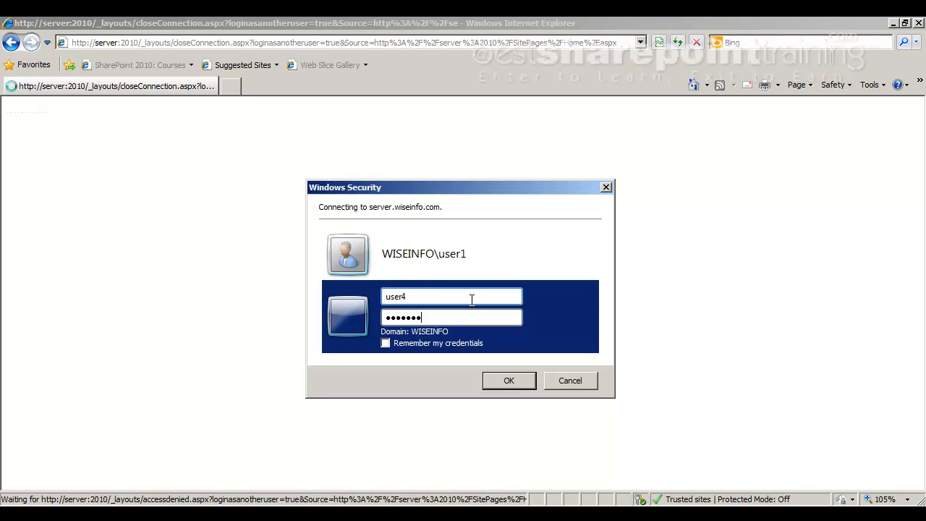
{"action": "key", "text": "Return"}
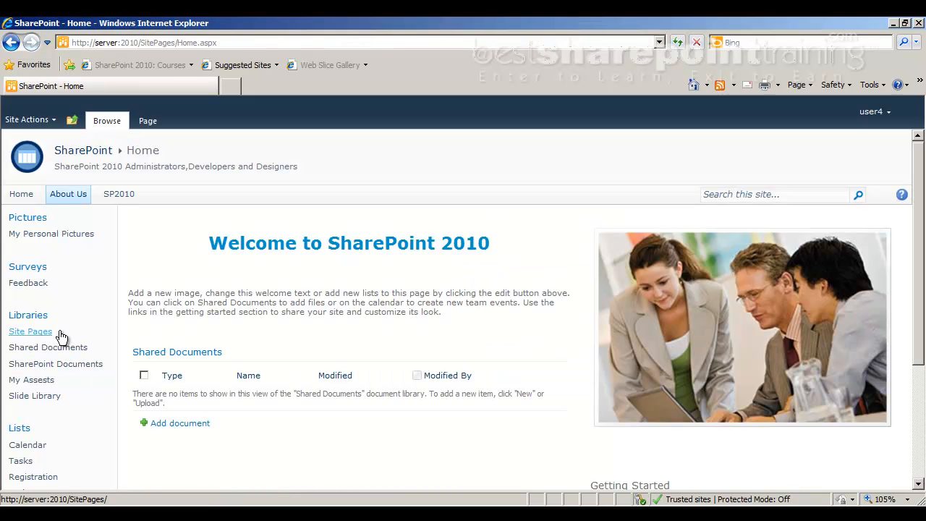
{"action": "scroll", "coordinate": [61, 338], "scroll_direction": "down", "scroll_amount": 3}
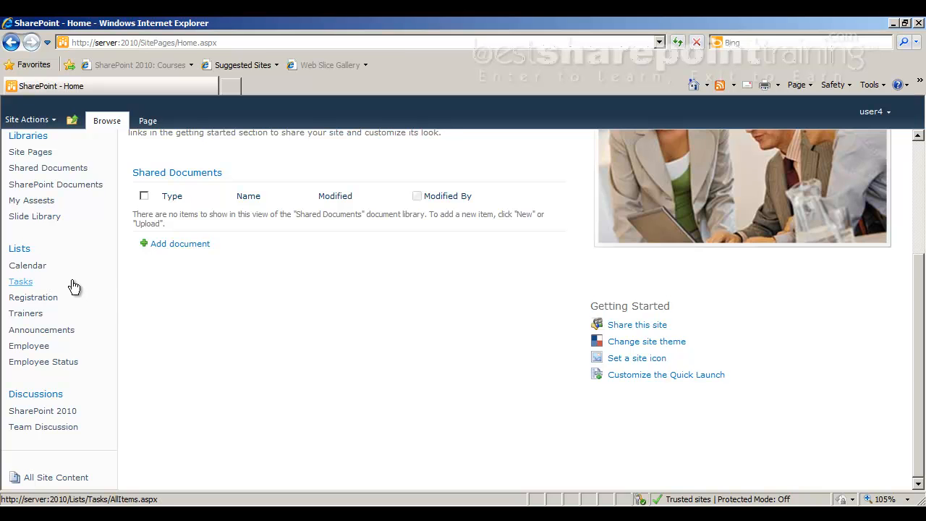
{"action": "scroll", "coordinate": [73, 285], "scroll_direction": "up", "scroll_amount": 3}
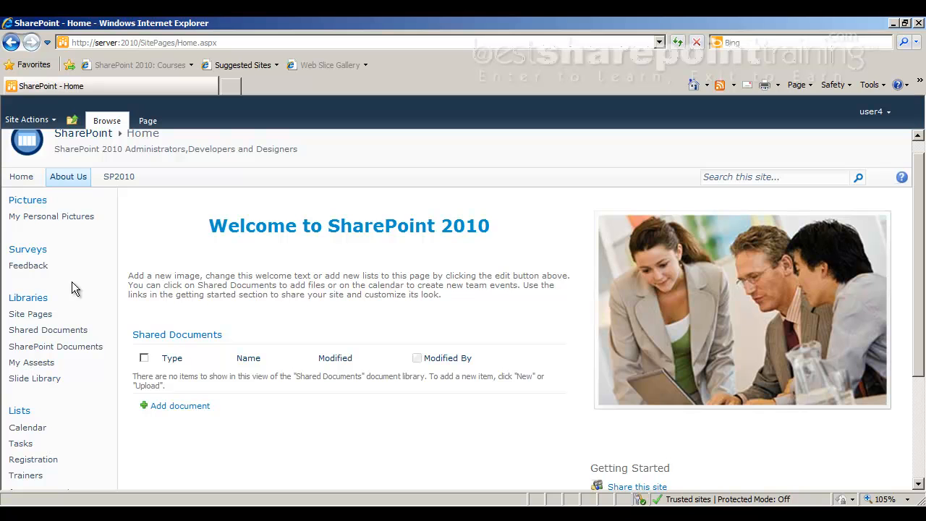
{"action": "scroll", "coordinate": [74, 308], "scroll_direction": "down", "scroll_amount": 3}
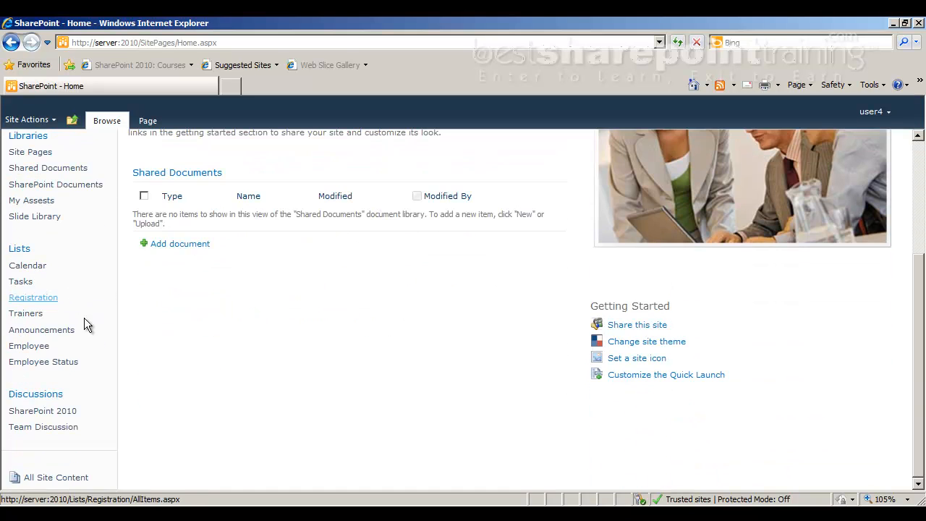
Add a new Employee list item with hire date February 3, 2013 and save it
{"action": "left_click", "coordinate": [53, 347]}
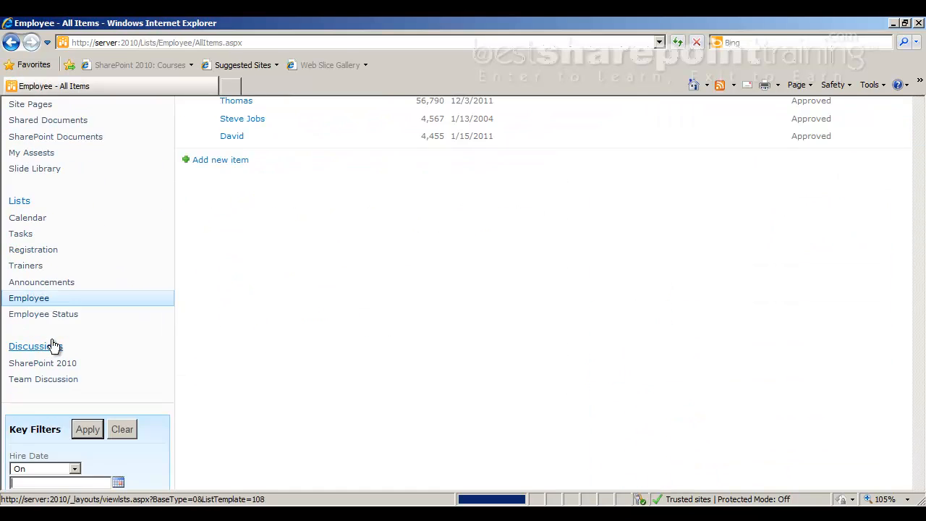
{"action": "left_click", "coordinate": [208, 386]}
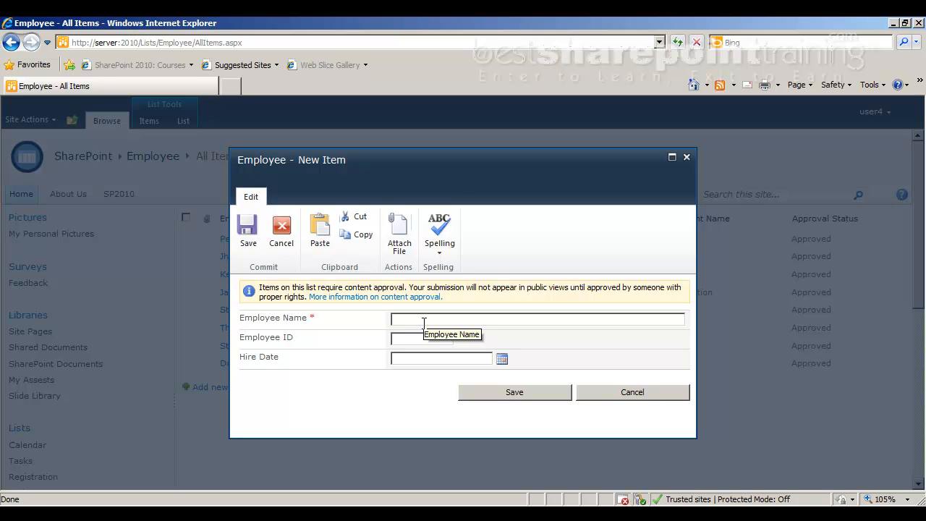
{"action": "type", "text": "sh"}
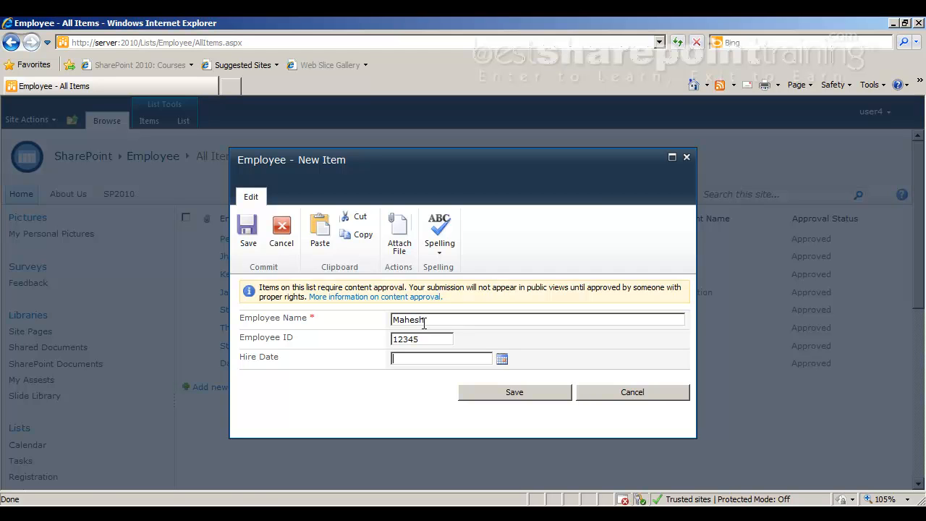
{"action": "key", "text": "Tab"}
{"action": "key", "text": "Return"}
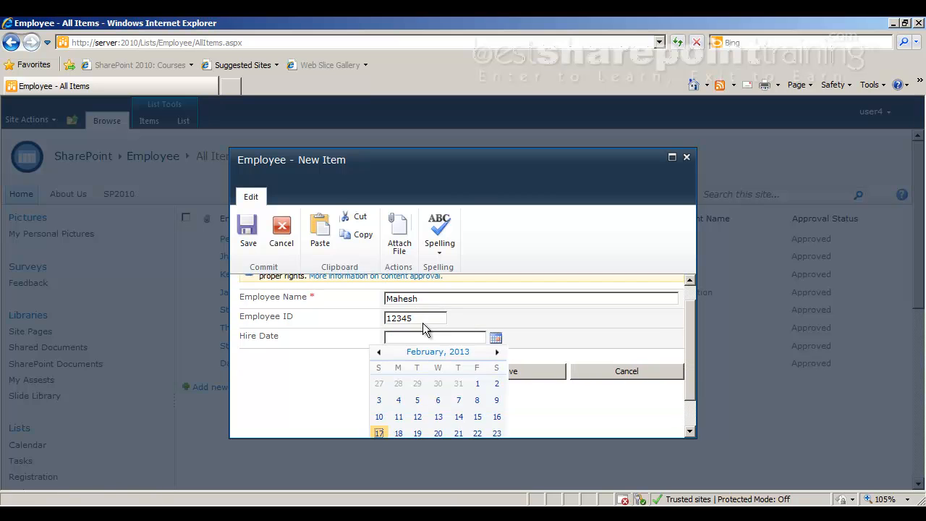
{"action": "left_click", "coordinate": [378, 400]}
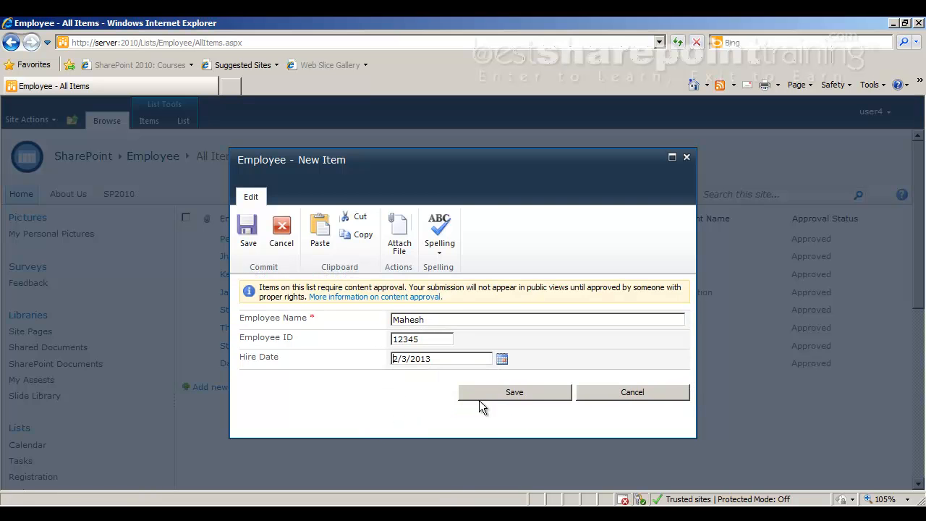
{"action": "left_click", "coordinate": [528, 397]}
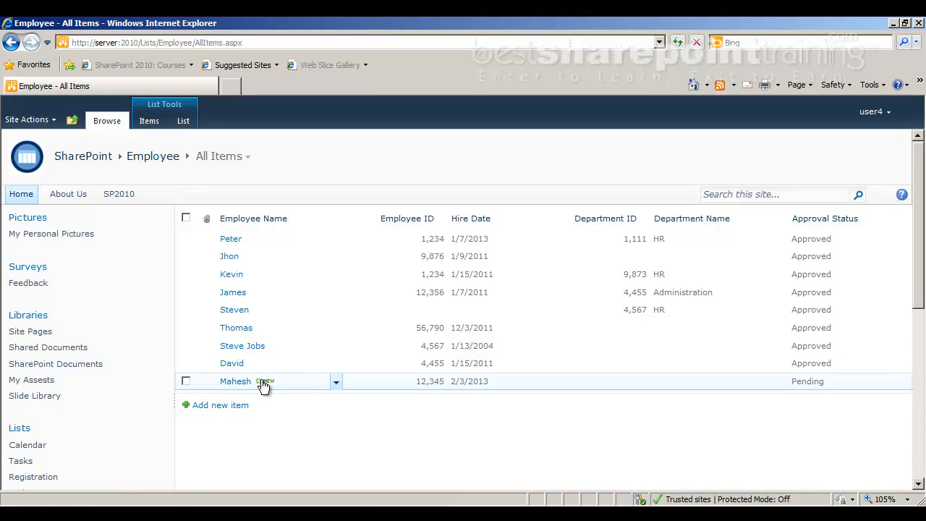
{"action": "left_click", "coordinate": [187, 382]}
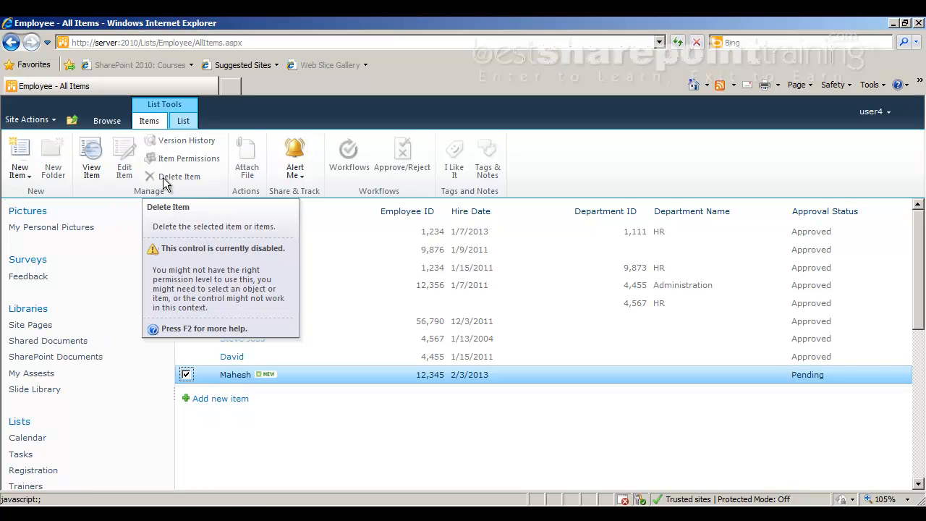
{"action": "left_click", "coordinate": [186, 375]}
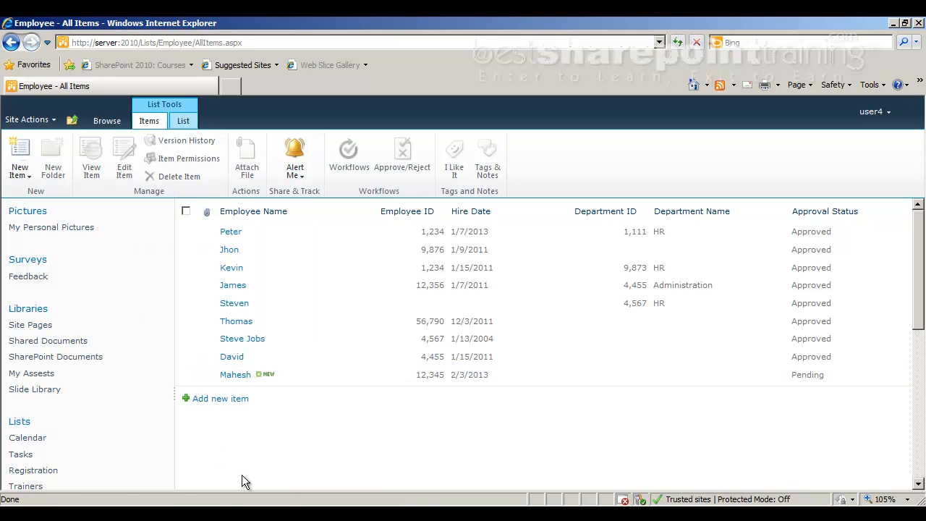
Upload the Fundamental document to the SharePoint Documents library
{"action": "left_click", "coordinate": [86, 362]}
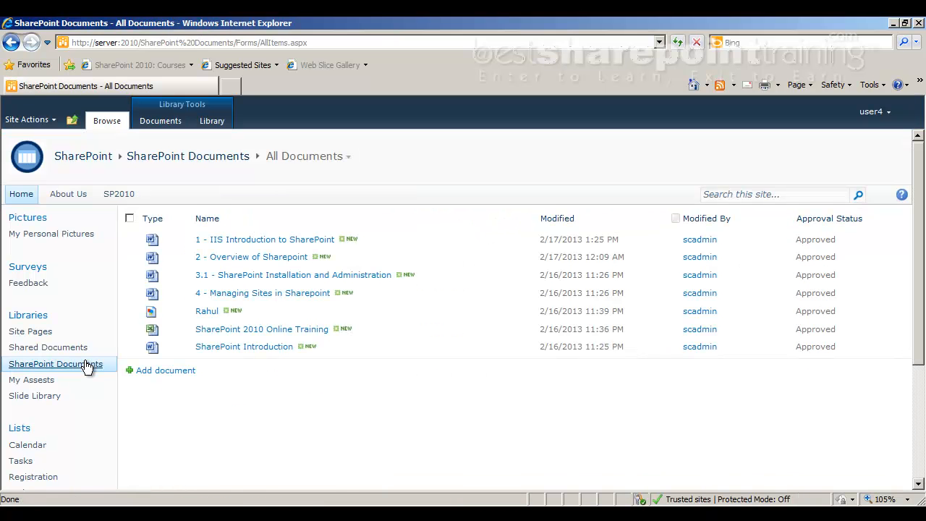
{"action": "left_click", "coordinate": [165, 370]}
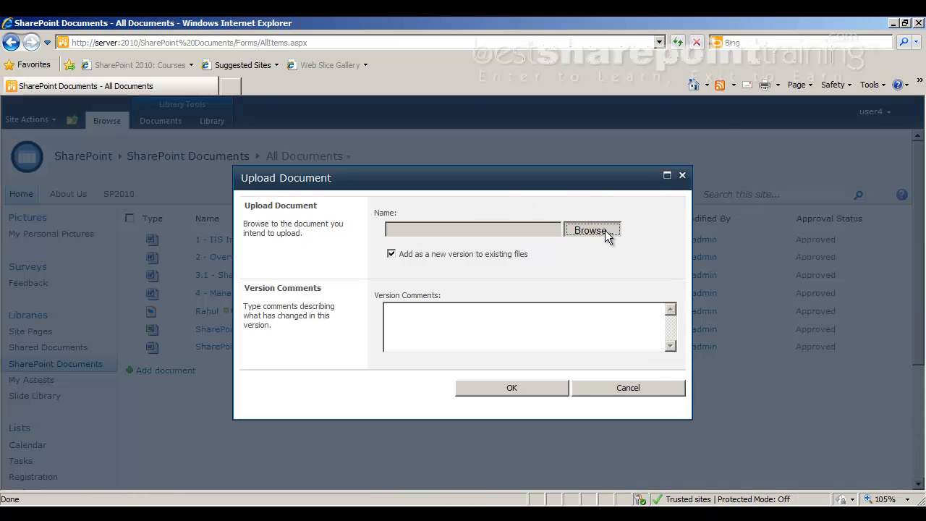
{"action": "left_click", "coordinate": [604, 230]}
{"action": "left_click", "coordinate": [621, 222]}
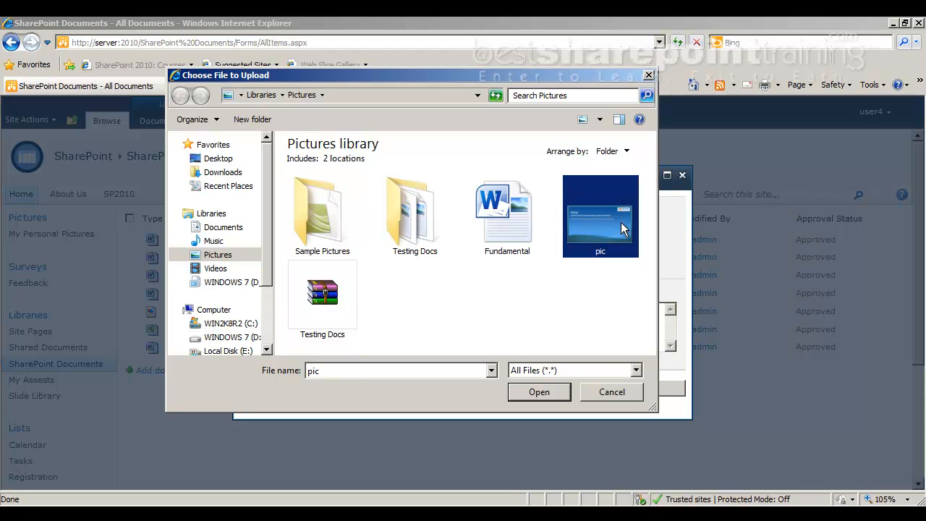
{"action": "left_click", "coordinate": [511, 233]}
{"action": "left_click", "coordinate": [542, 397]}
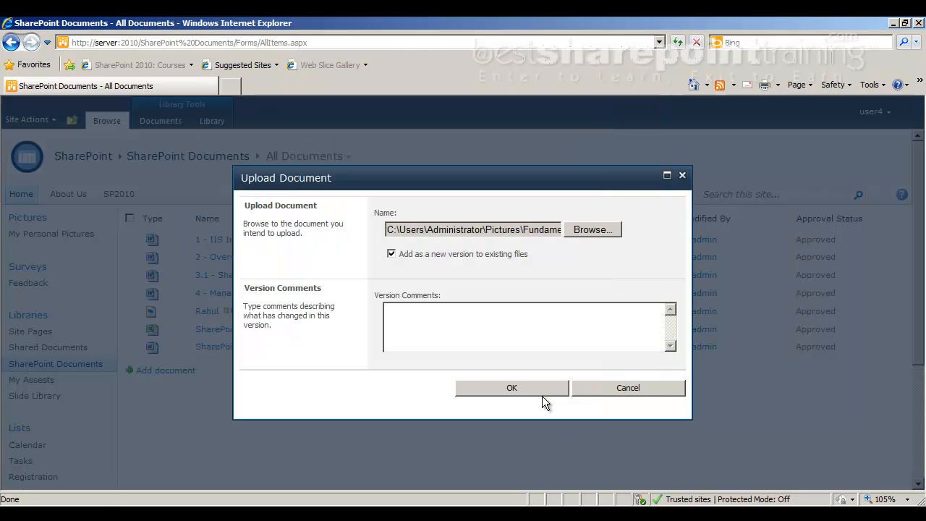
{"action": "left_click", "coordinate": [537, 392]}
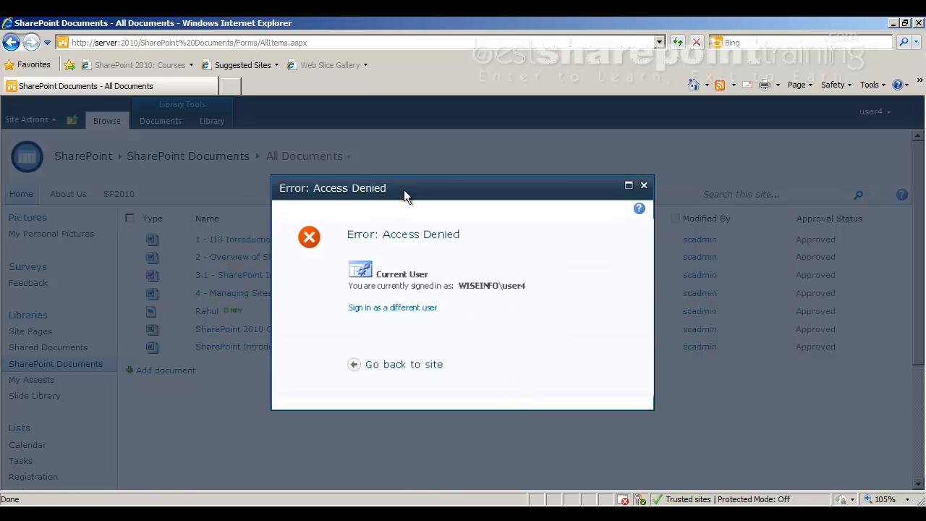
Dismiss the access denied message and select the Fundamental document
{"action": "double_click", "coordinate": [462, 189]}
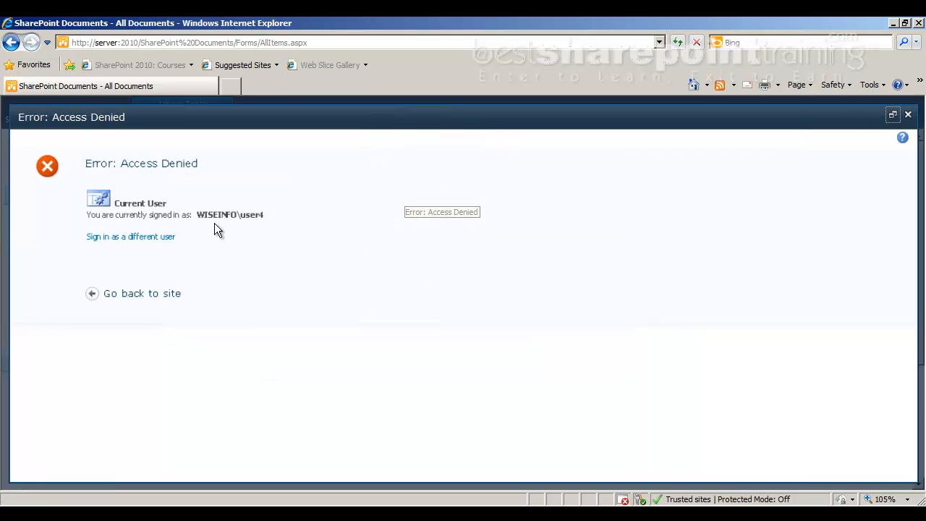
{"action": "left_click", "coordinate": [908, 115]}
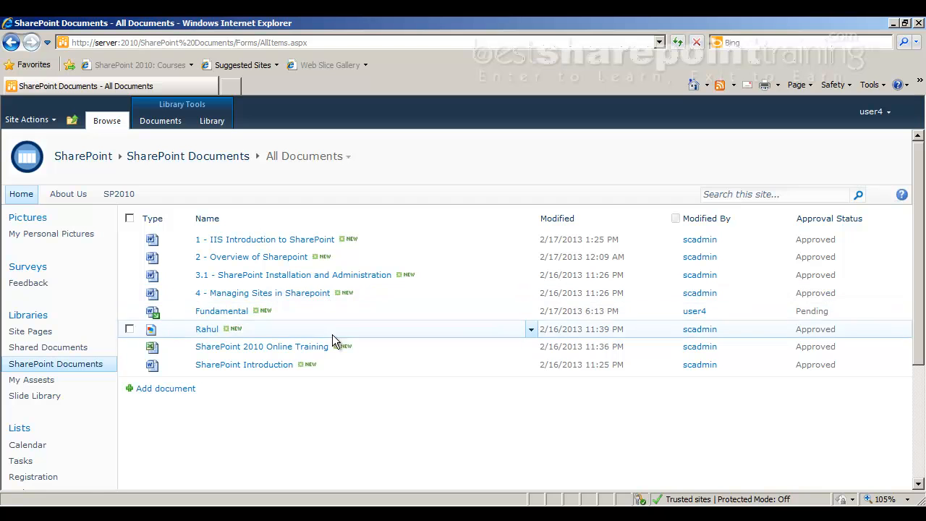
{"action": "left_click", "coordinate": [130, 312]}
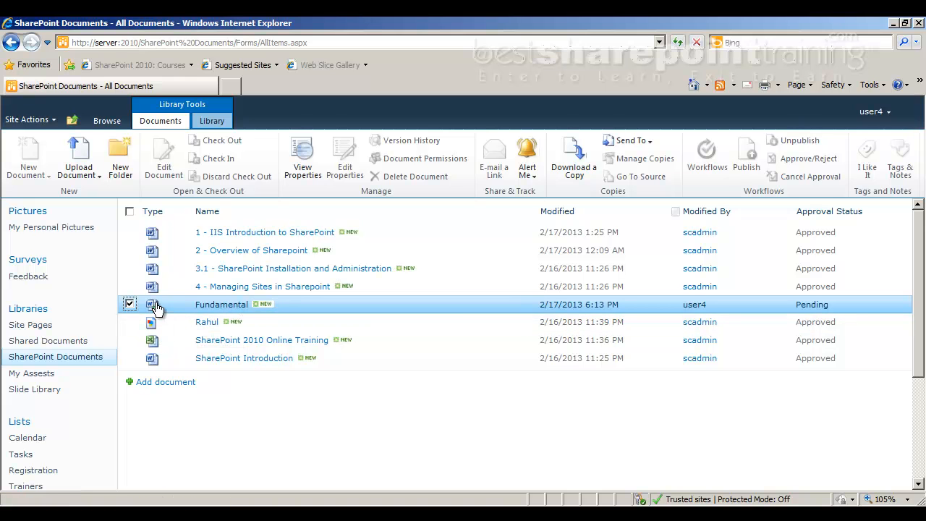
Toggle the Fundamental document's selection off, on, and off again
{"action": "mouse_move", "coordinate": [157, 308]}
{"action": "left_click", "coordinate": [129, 305]}
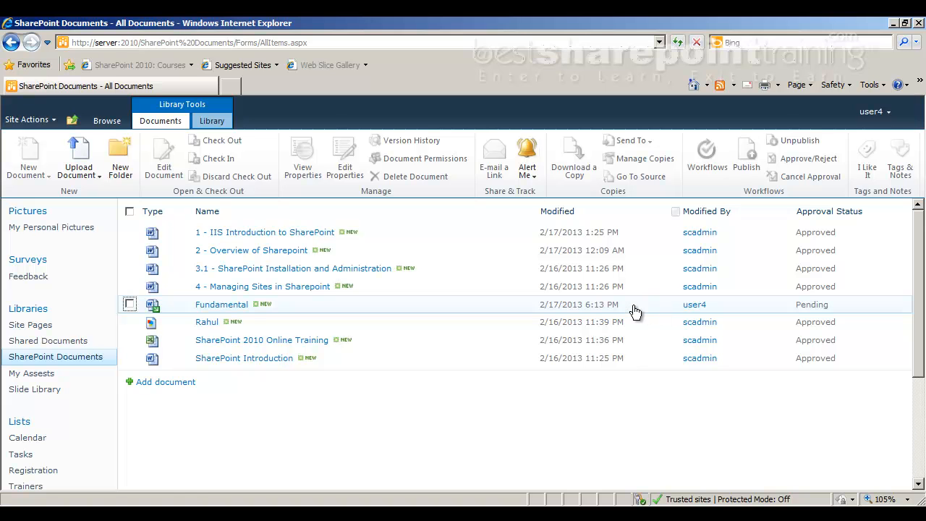
{"action": "left_click", "coordinate": [130, 304]}
{"action": "left_click", "coordinate": [130, 305]}
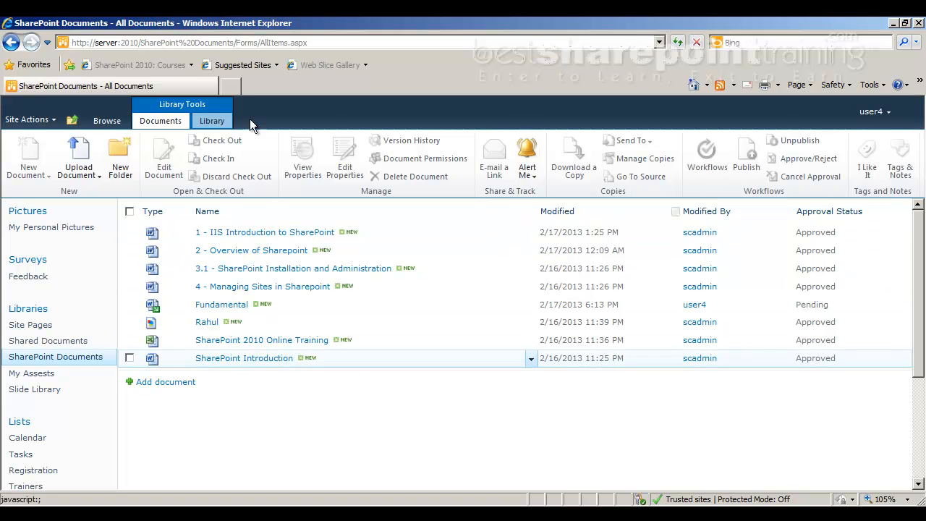
Choose Sign in as Different User and opt to use another account
{"action": "left_click", "coordinate": [874, 113]}
{"action": "left_click", "coordinate": [823, 173]}
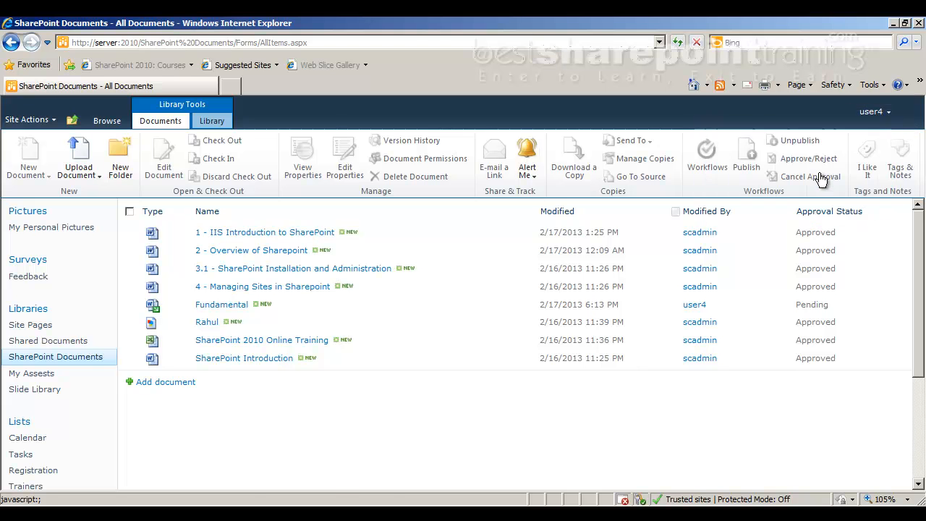
{"action": "left_click", "coordinate": [465, 311]}
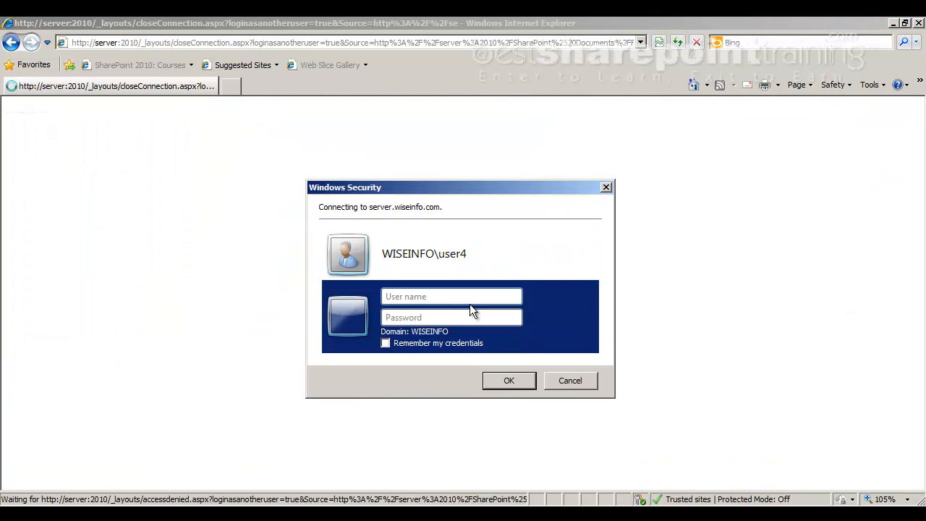
Log in as user1 with the administrator password
{"action": "type", "text": "user1"}
{"action": "key", "text": "Tab"}
{"action": "type", "text": "pa"}
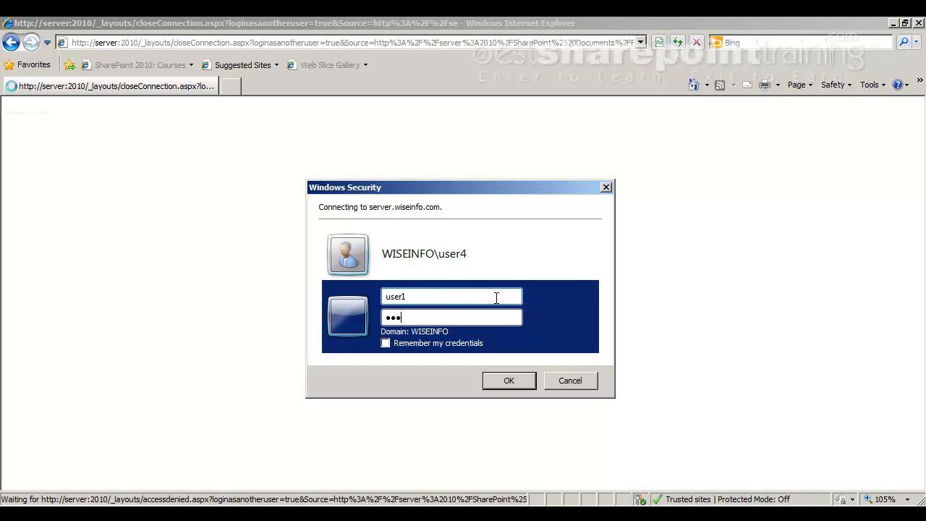
{"action": "key", "text": "Return"}
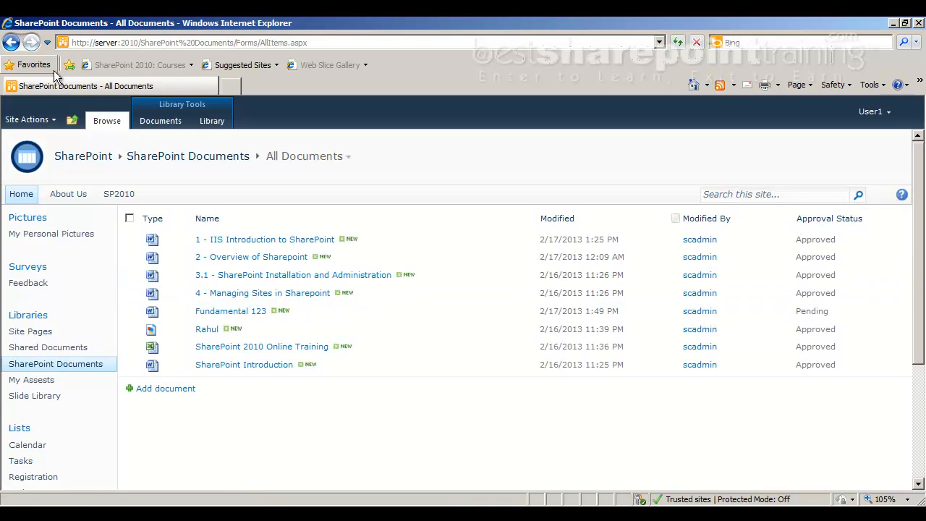
Go to Site Actions > Site Permissions > Permission Levels
{"action": "left_click", "coordinate": [30, 120]}
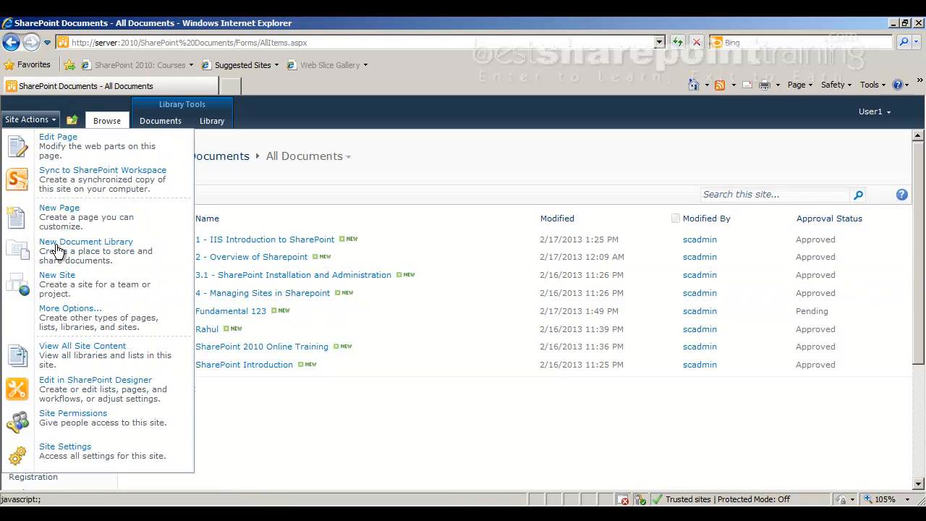
{"action": "left_click", "coordinate": [65, 431]}
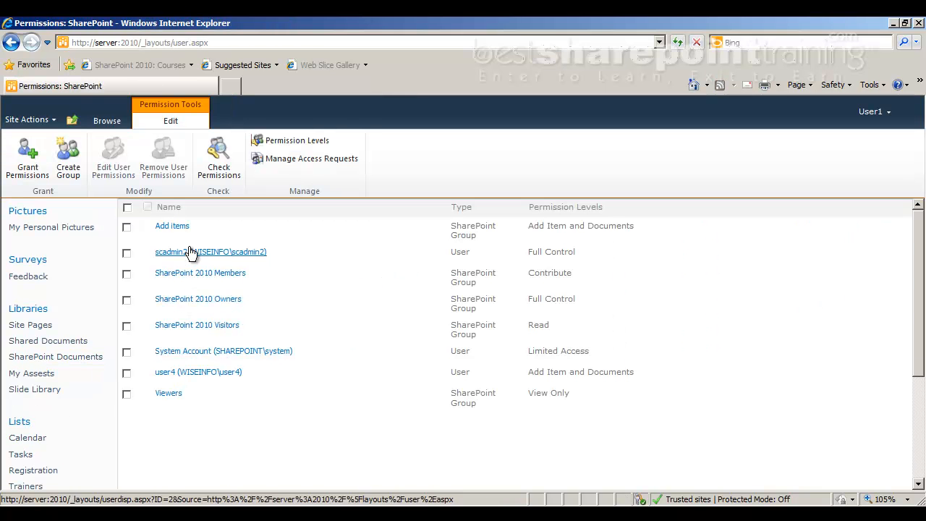
{"action": "left_click", "coordinate": [282, 140]}
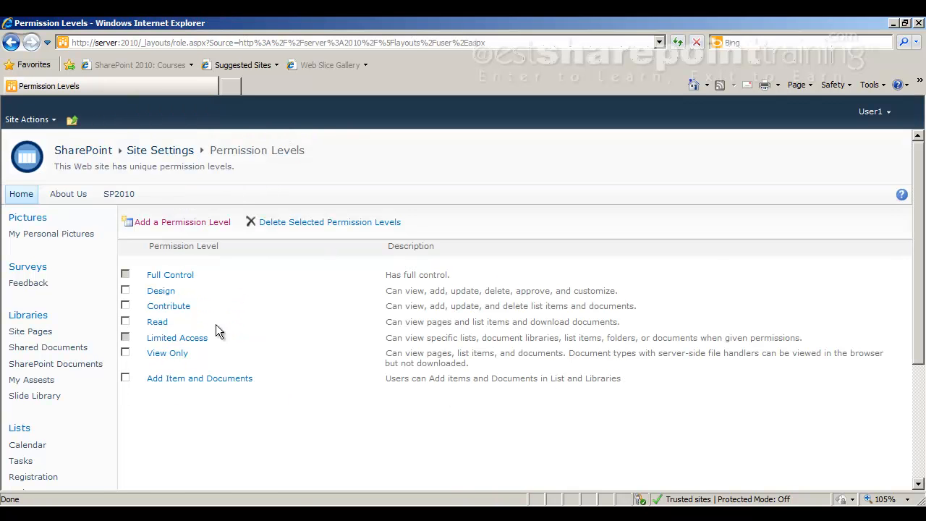
Rename the 'Add Item and Documents' permission level to 'Add and Edit Item and Documents'
{"action": "left_click", "coordinate": [200, 380]}
{"action": "left_click", "coordinate": [667, 232]}
{"action": "type", "text": "and Edit Item and Documents"}
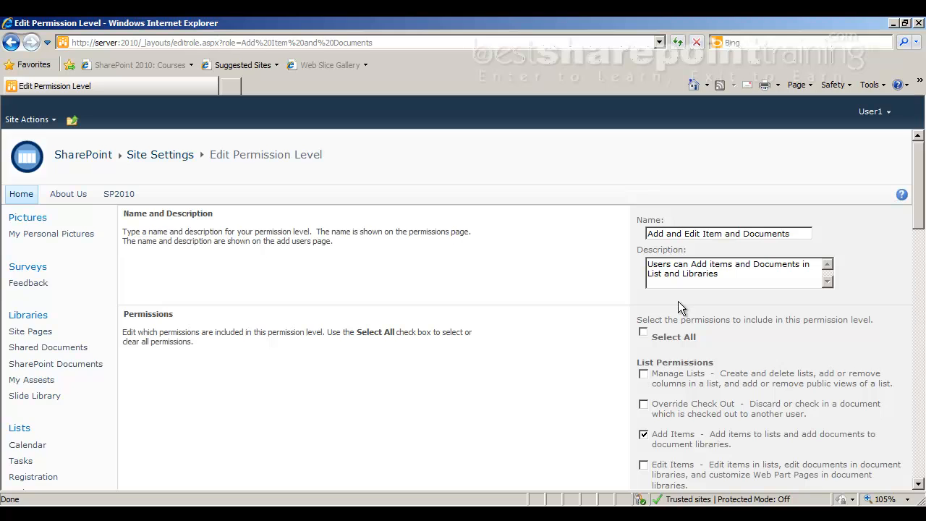
Grant Delete Items instead of Edit Items and submit the permission level
{"action": "scroll", "coordinate": [677, 303], "scroll_direction": "down", "scroll_amount": 3}
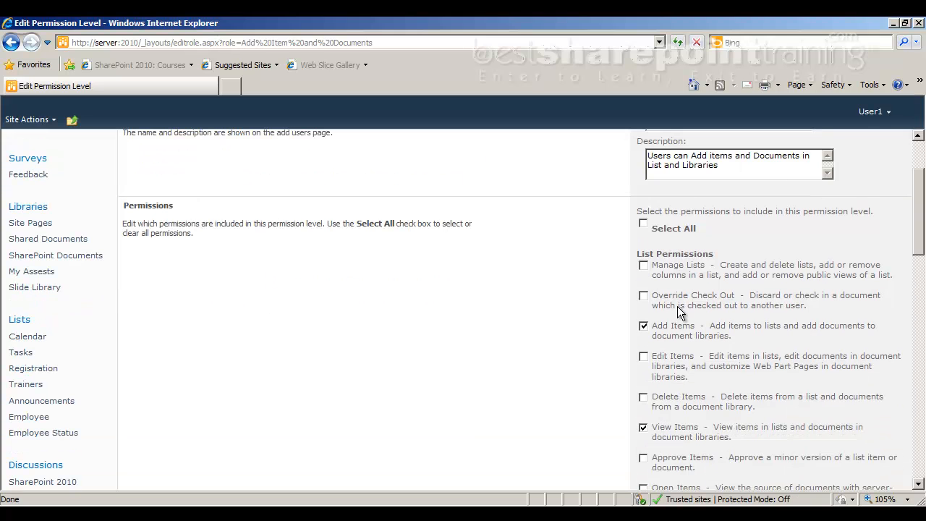
{"action": "left_click", "coordinate": [648, 356]}
{"action": "scroll", "coordinate": [660, 203], "scroll_direction": "up", "scroll_amount": 1}
{"action": "scroll", "coordinate": [661, 419], "scroll_direction": "up", "scroll_amount": 2}
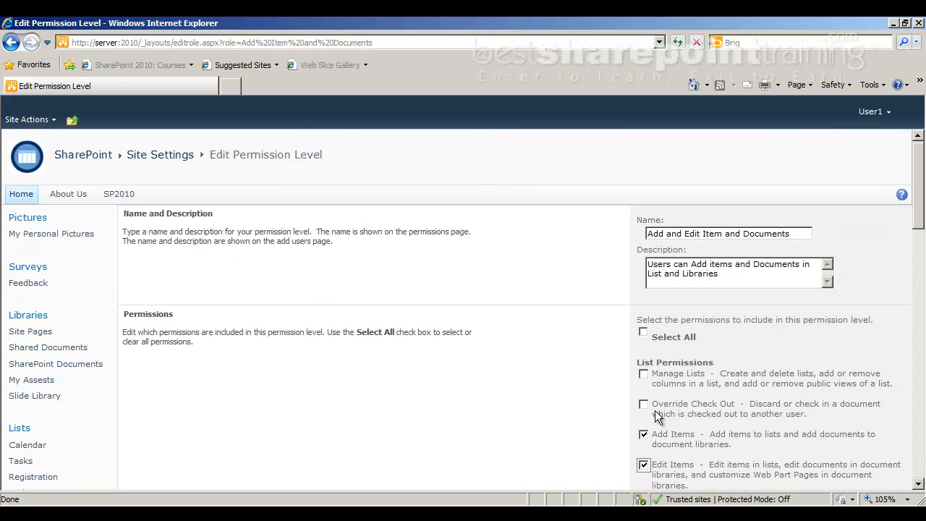
{"action": "scroll", "coordinate": [653, 418], "scroll_direction": "down", "scroll_amount": 1}
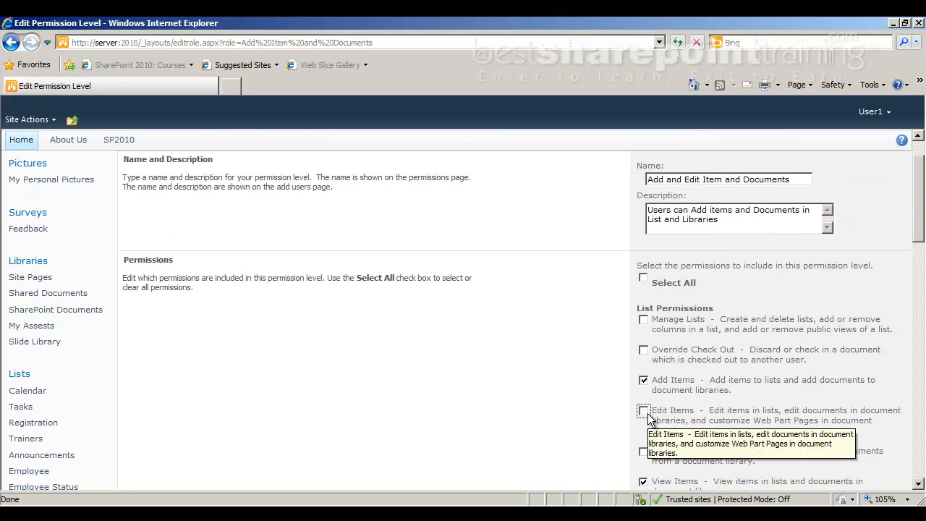
{"action": "left_click", "coordinate": [650, 420]}
{"action": "scroll", "coordinate": [648, 424], "scroll_direction": "down", "scroll_amount": 1}
{"action": "left_click", "coordinate": [644, 397]}
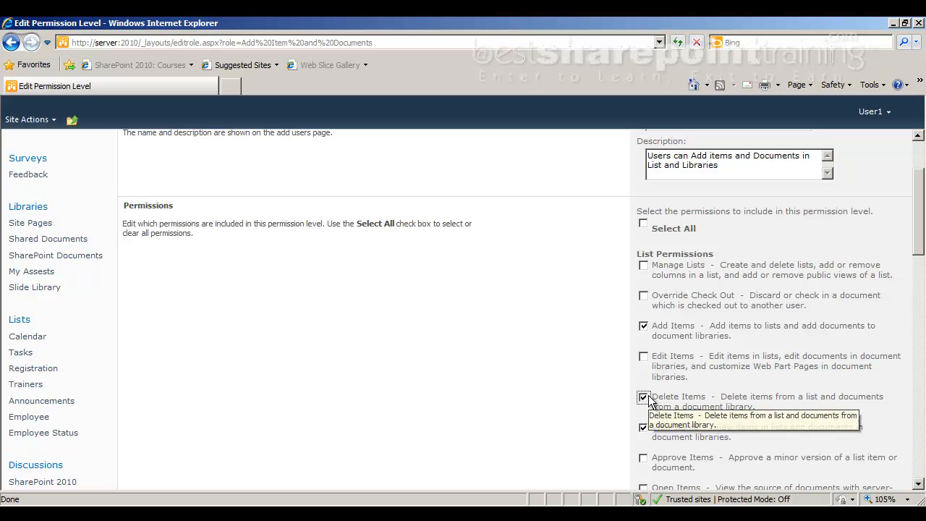
{"action": "scroll", "coordinate": [579, 398], "scroll_direction": "down", "scroll_amount": 3}
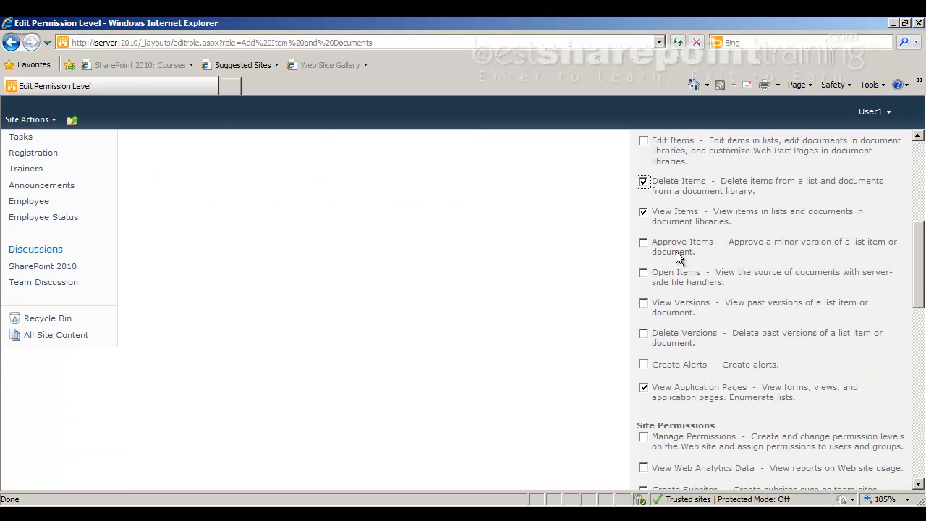
{"action": "scroll", "coordinate": [676, 251], "scroll_direction": "down", "scroll_amount": 10}
{"action": "left_click", "coordinate": [713, 443]}
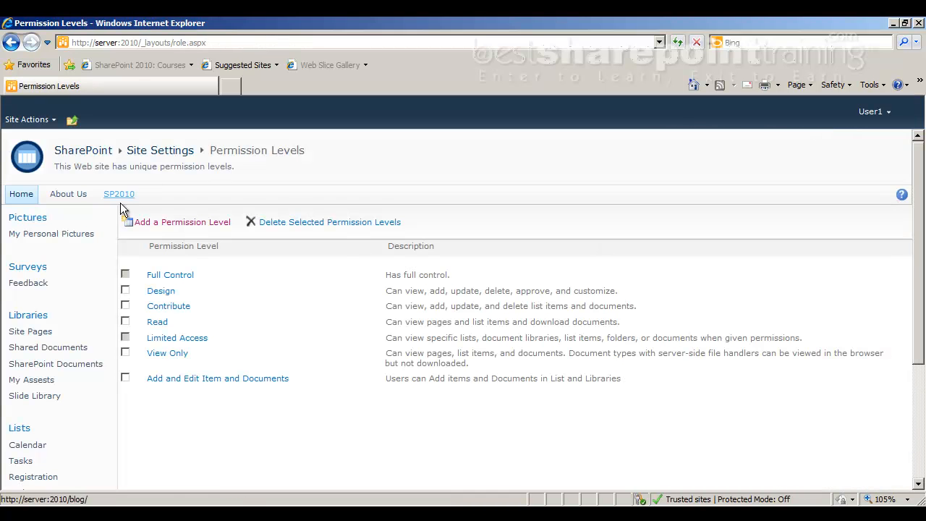
{"action": "scroll", "coordinate": [44, 376], "scroll_direction": "down", "scroll_amount": 3}
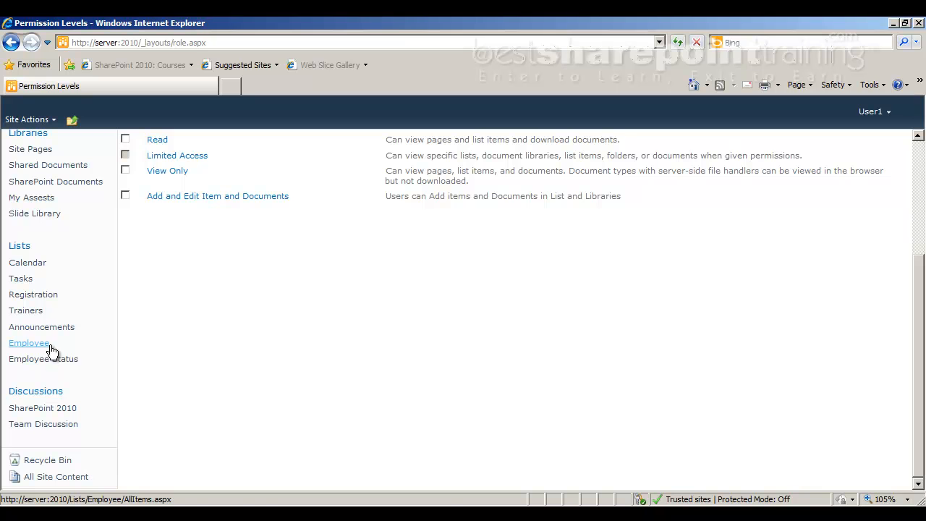
From the Employee list, sign in as the test user user4 with its password
{"action": "left_click", "coordinate": [50, 347]}
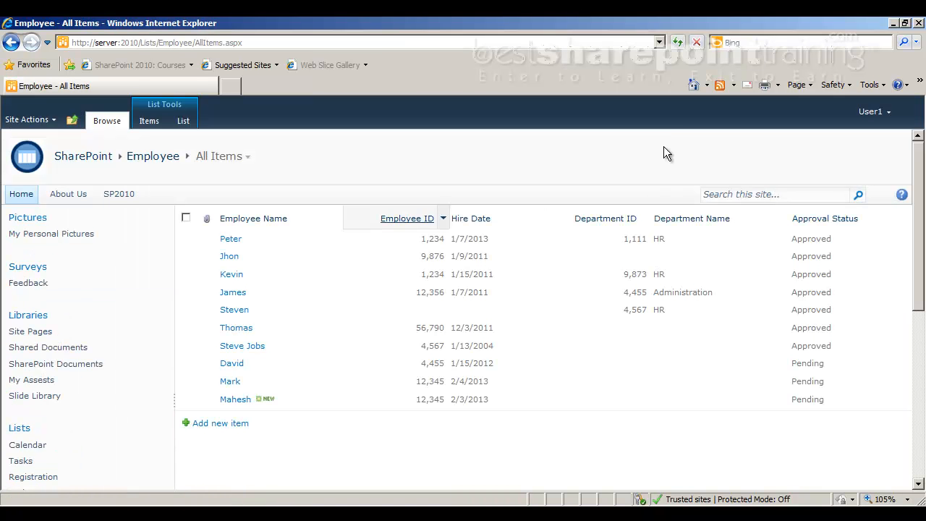
{"action": "left_click", "coordinate": [873, 112]}
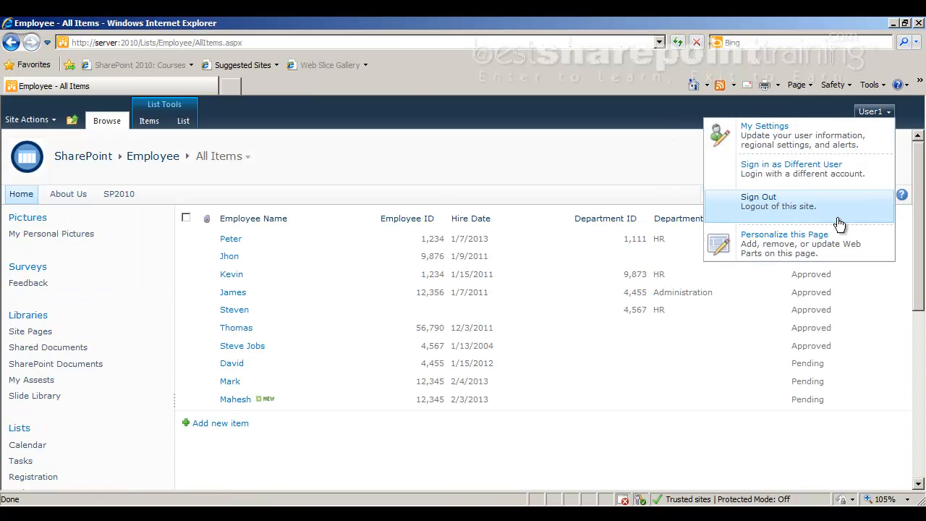
{"action": "left_click", "coordinate": [821, 168]}
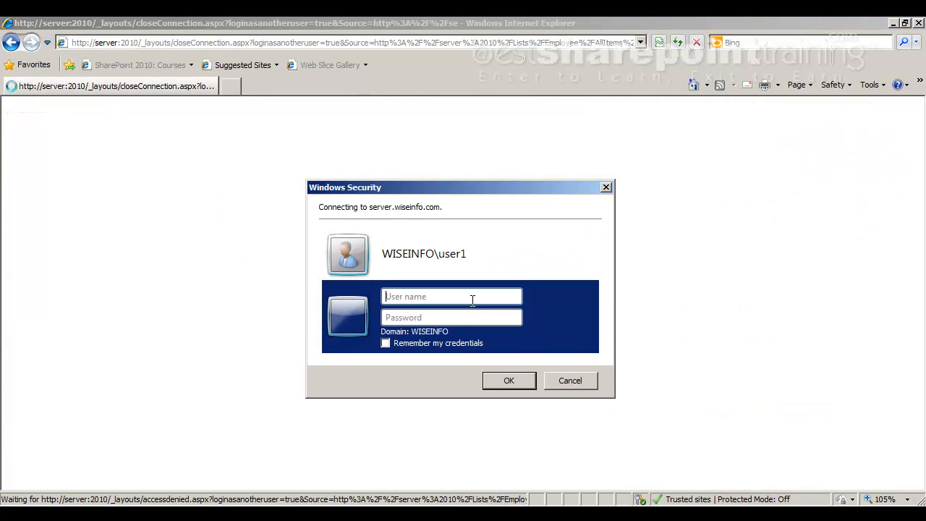
{"action": "type", "text": "user4"}
{"action": "key", "text": "Tab"}
{"action": "type", "text": "•••••"}
{"action": "key", "text": "Return"}
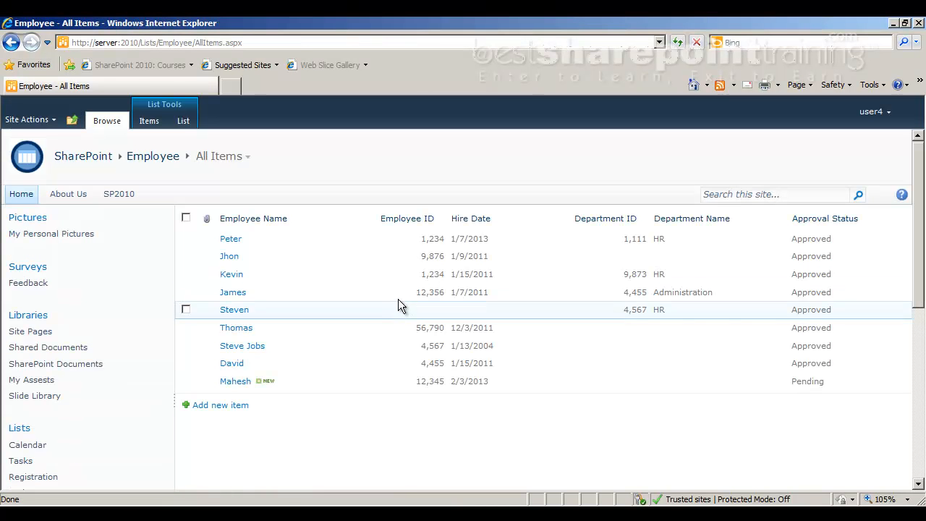
Open and cancel a new Employee item, then select an employee row to test editing
{"action": "left_click", "coordinate": [247, 406]}
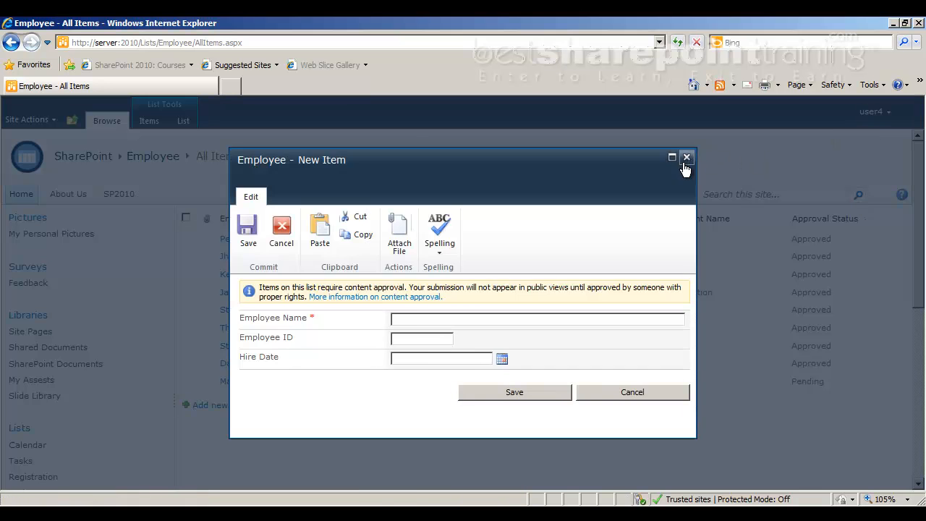
{"action": "left_click", "coordinate": [687, 157]}
{"action": "left_click", "coordinate": [186, 364]}
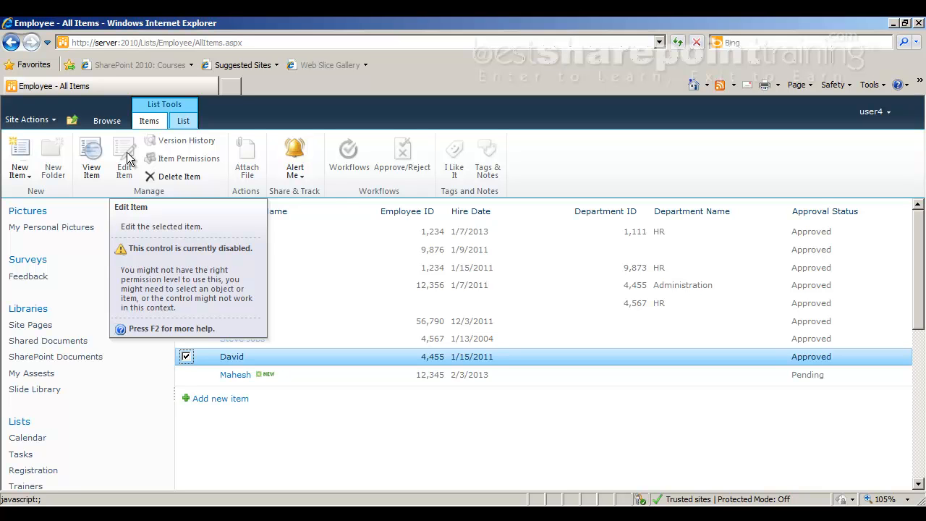
In the Adobe Reader notes, highlight the custom permission level and user-binding bullet points
{"action": "key", "text": "alt+Tab"}
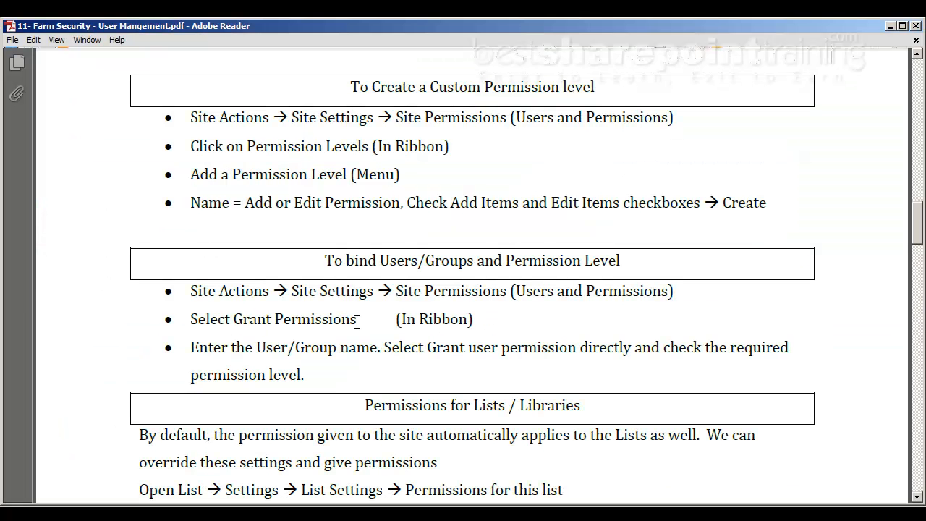
{"action": "left_click_drag", "start_coordinate": [219, 117], "coordinate": [525, 212]}
{"action": "left_click_drag", "start_coordinate": [187, 291], "coordinate": [316, 375]}
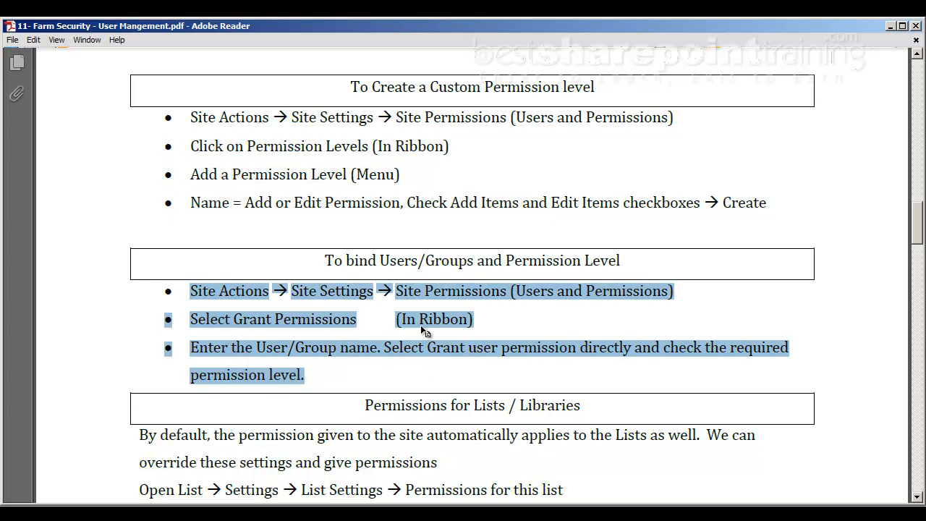